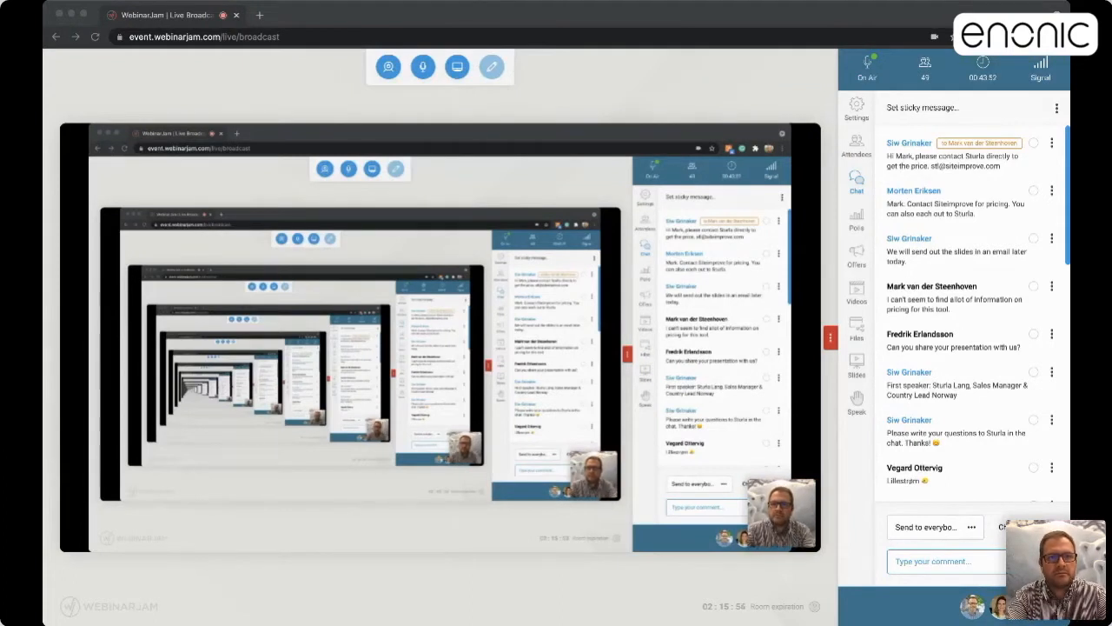
Bring the WebinarJam broadcast window forward and stop sharing the presenter's screen
left_click(425, 189)
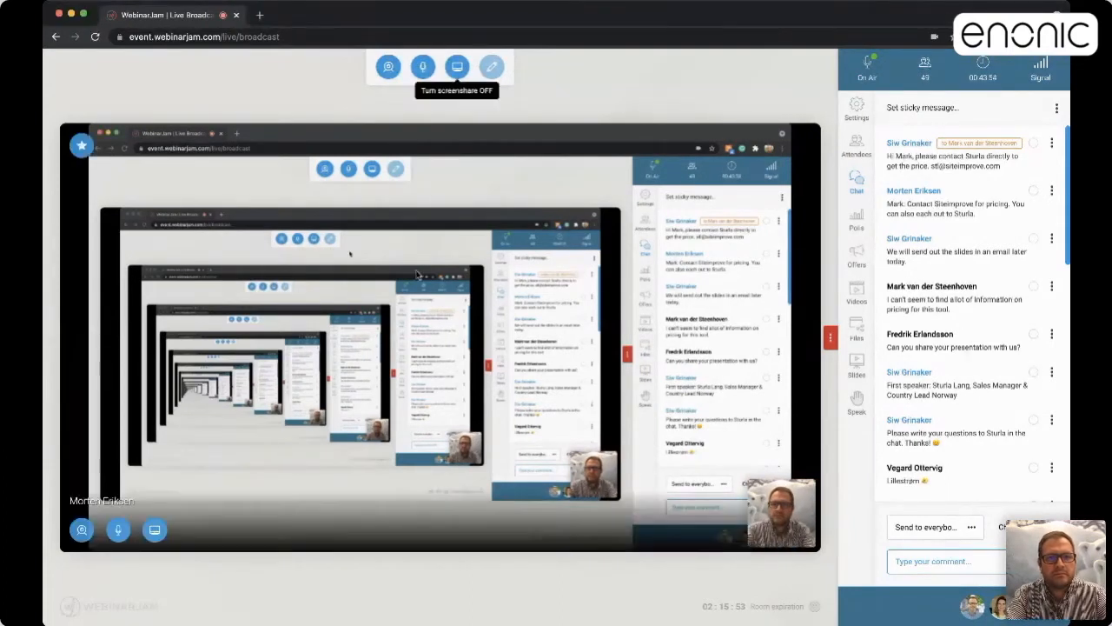
left_click(458, 68)
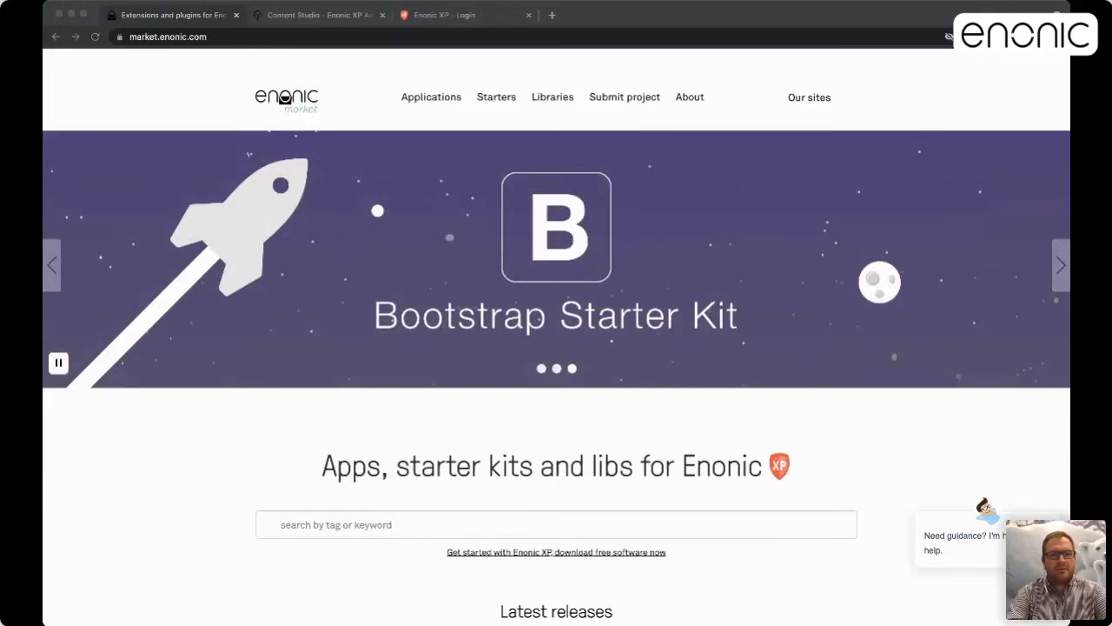
left_click(363, 237)
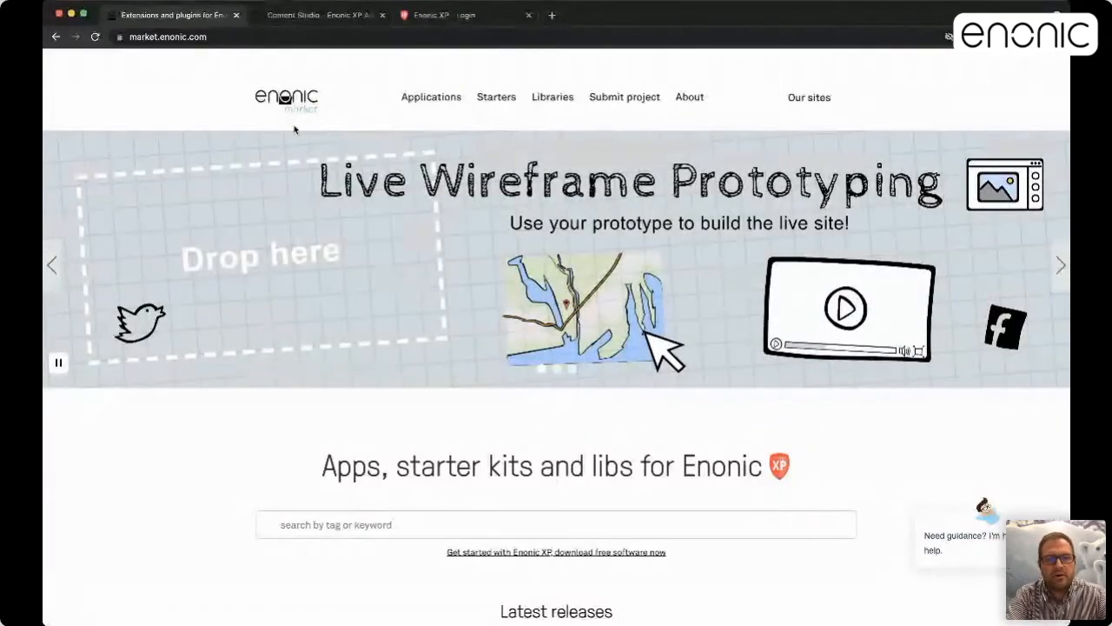
scroll(294, 129, "down", 10)
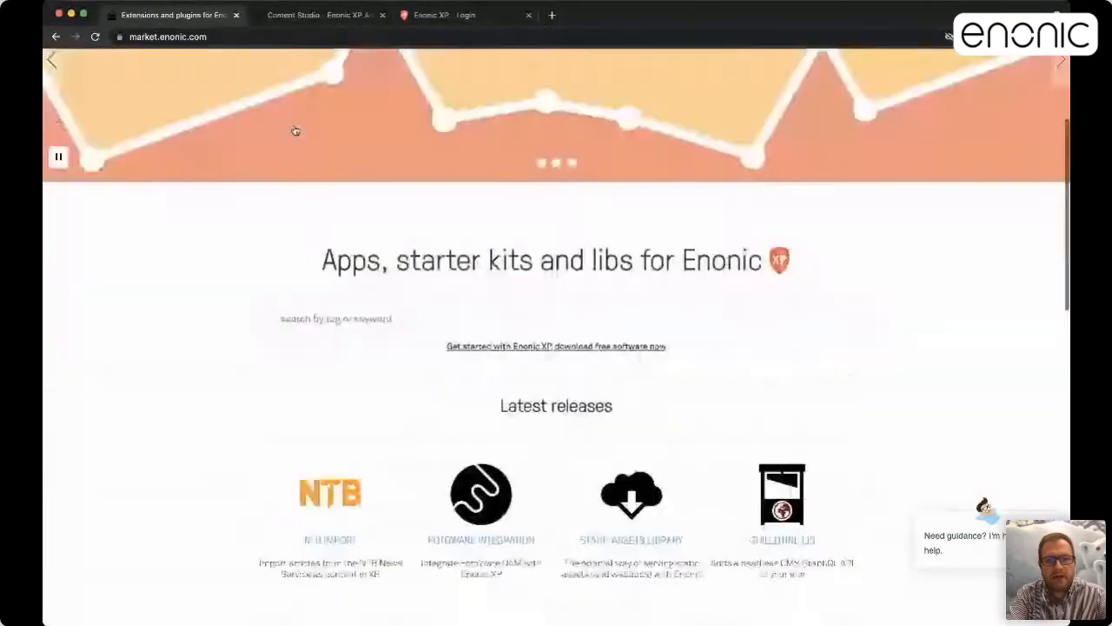
scroll(294, 129, "down", 2)
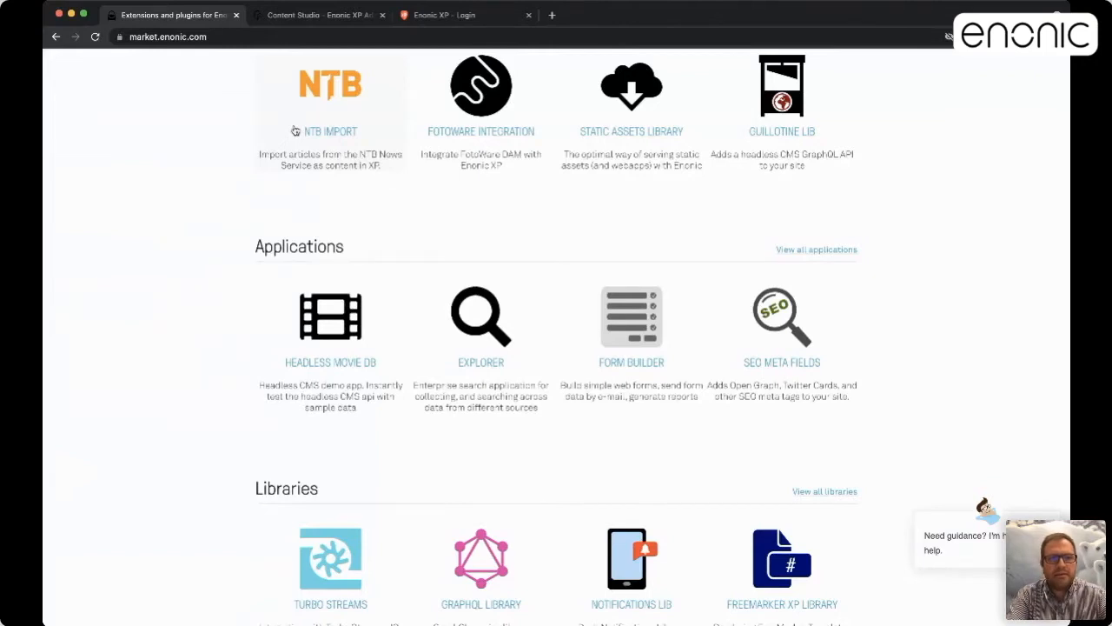
scroll(304, 104, "up", 5)
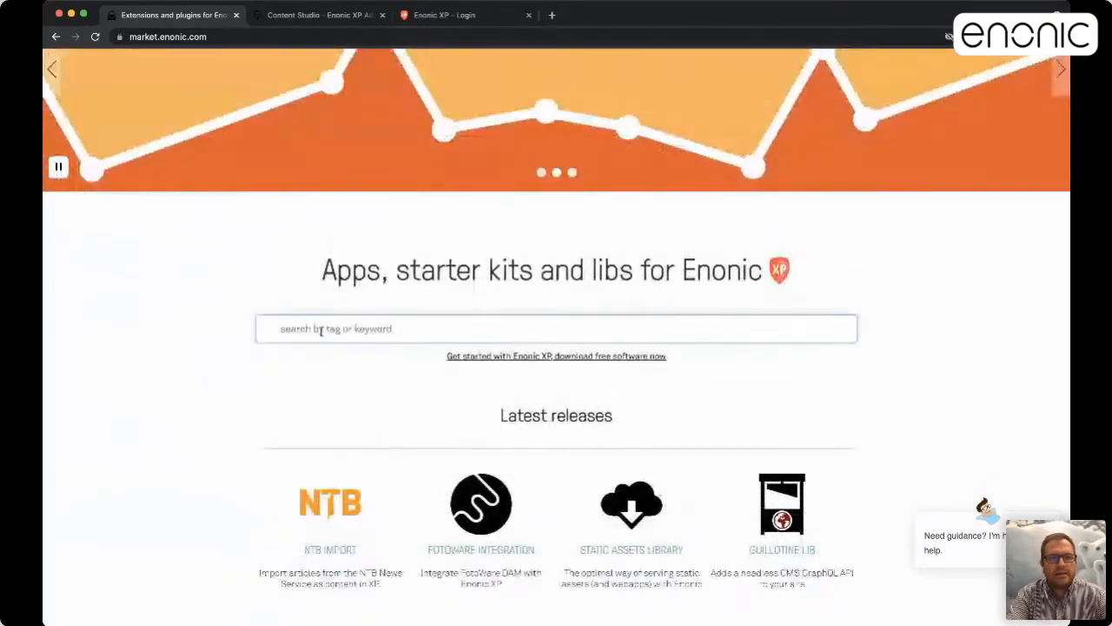
Search Enonic Market for 'site' and browse the Siteimprove app page, version 1.6.0
type("site")
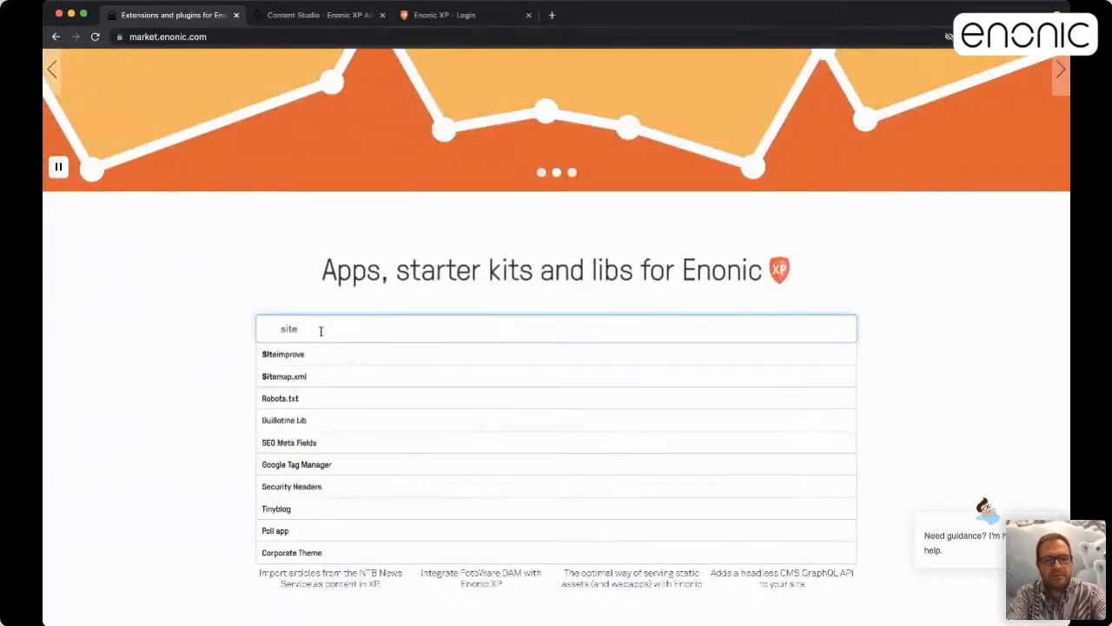
left_click(302, 354)
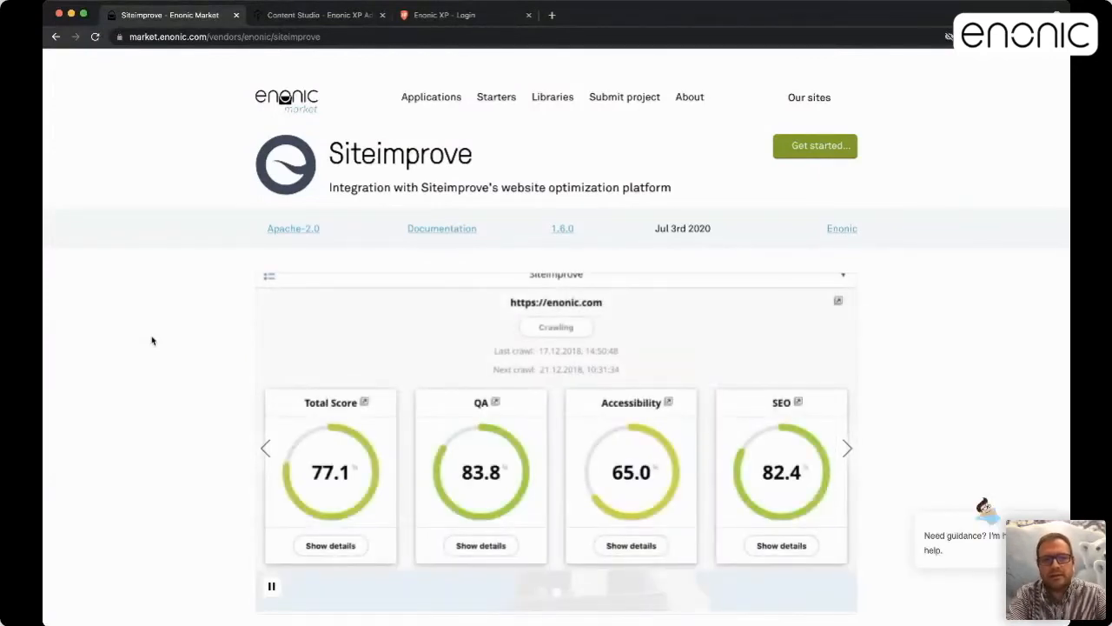
scroll(152, 341, "down", 2)
scroll(152, 341, "up", 1)
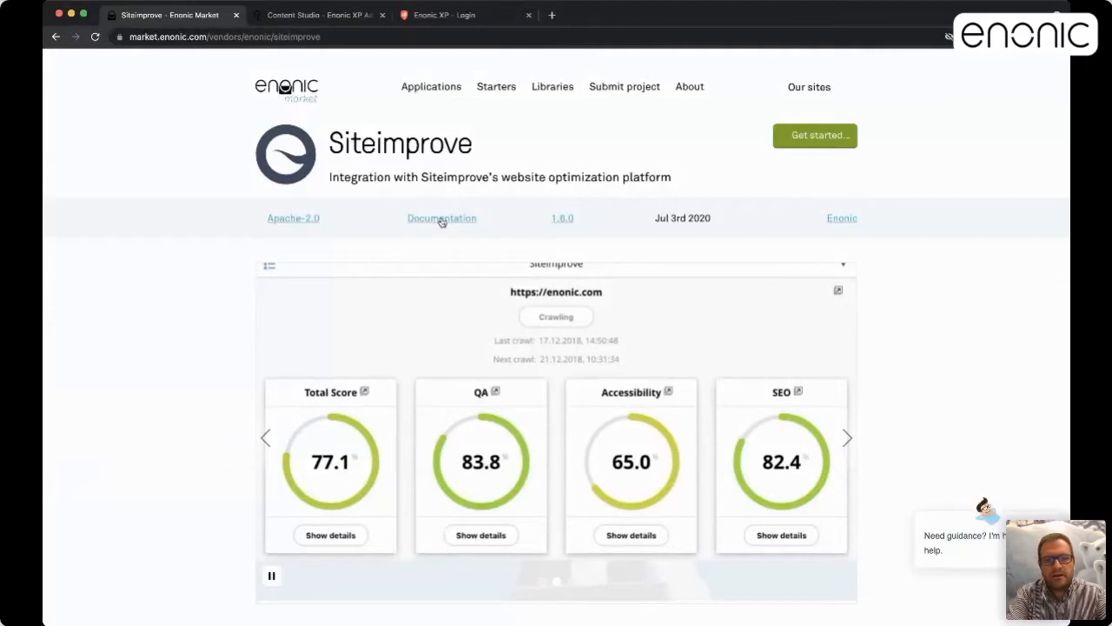
scroll(442, 223, "down", 10)
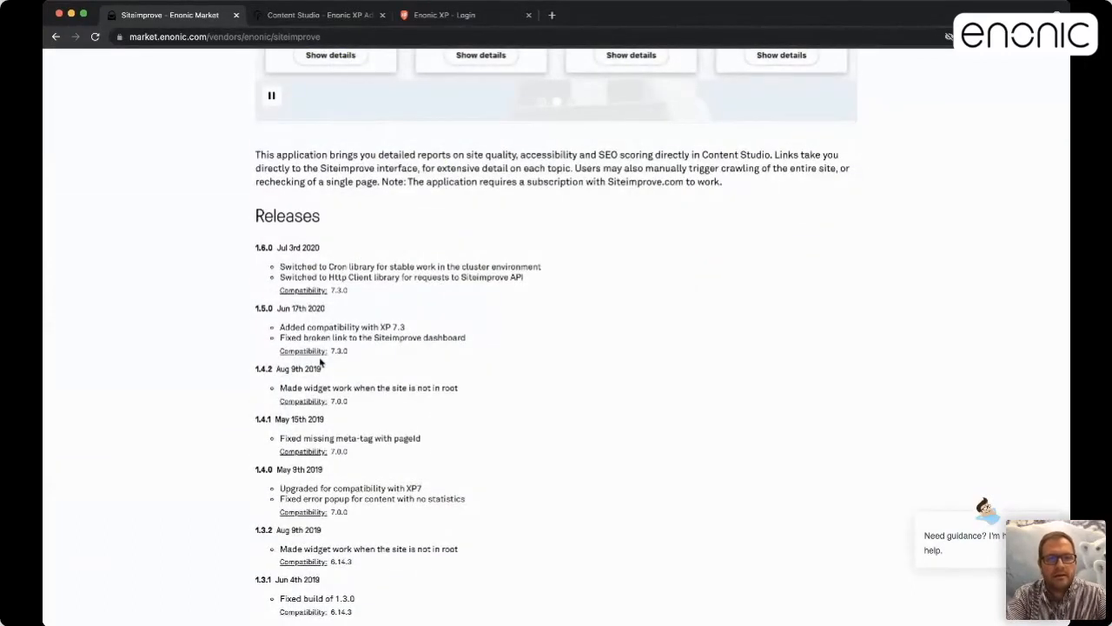
scroll(319, 364, "up", 10)
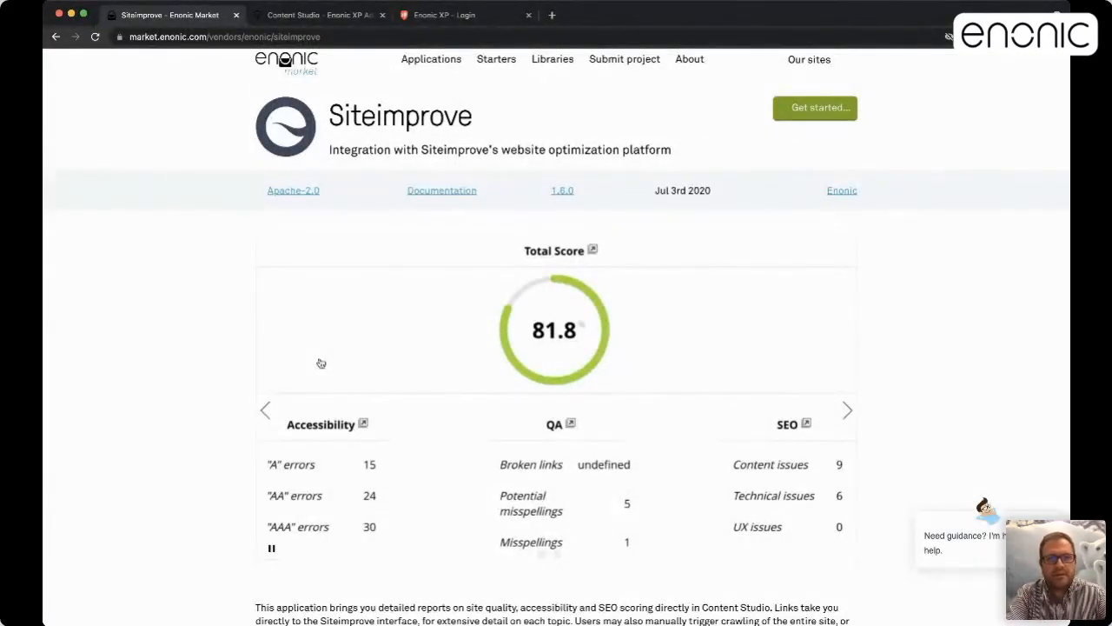
In Content Studio, select the Enonic site and show the Siteimprove widget in its side panel
left_click(320, 16)
left_click(149, 137)
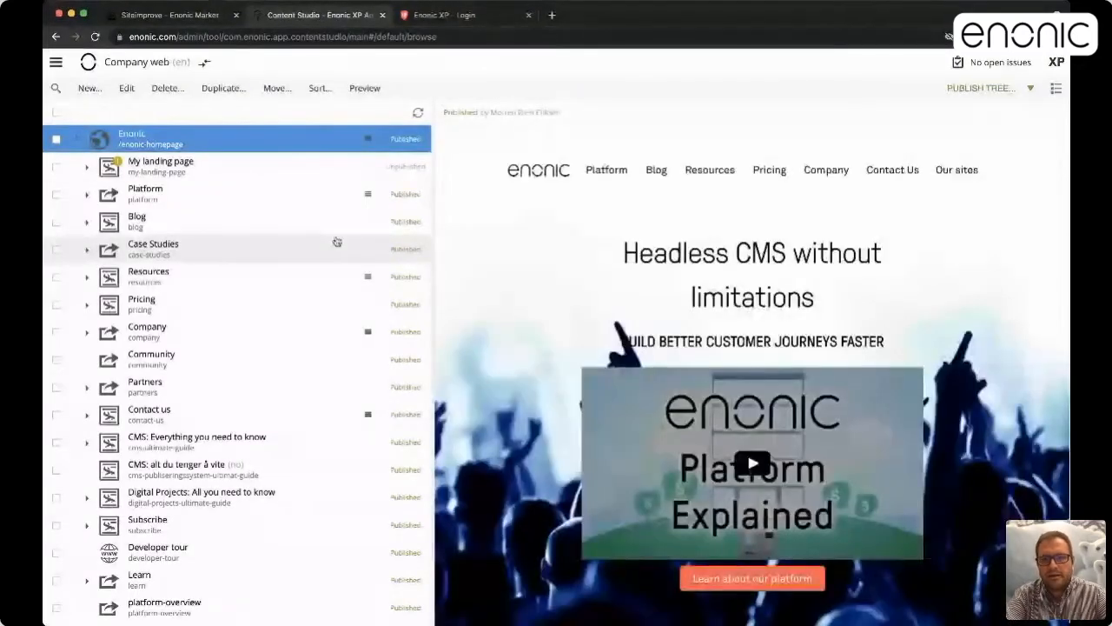
left_click(1057, 90)
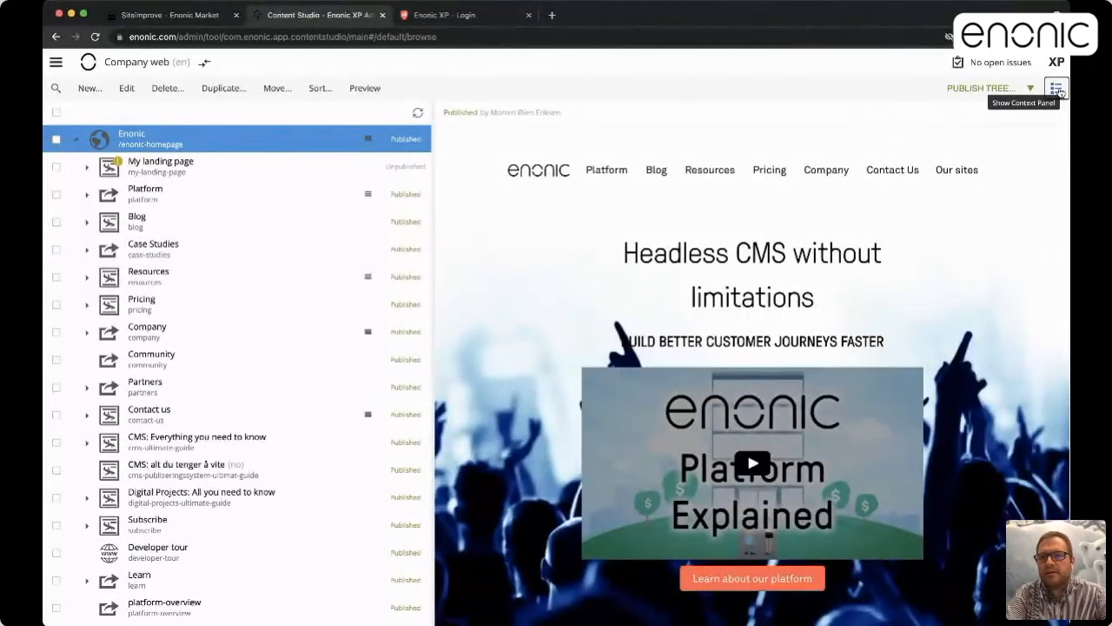
left_click(1059, 111)
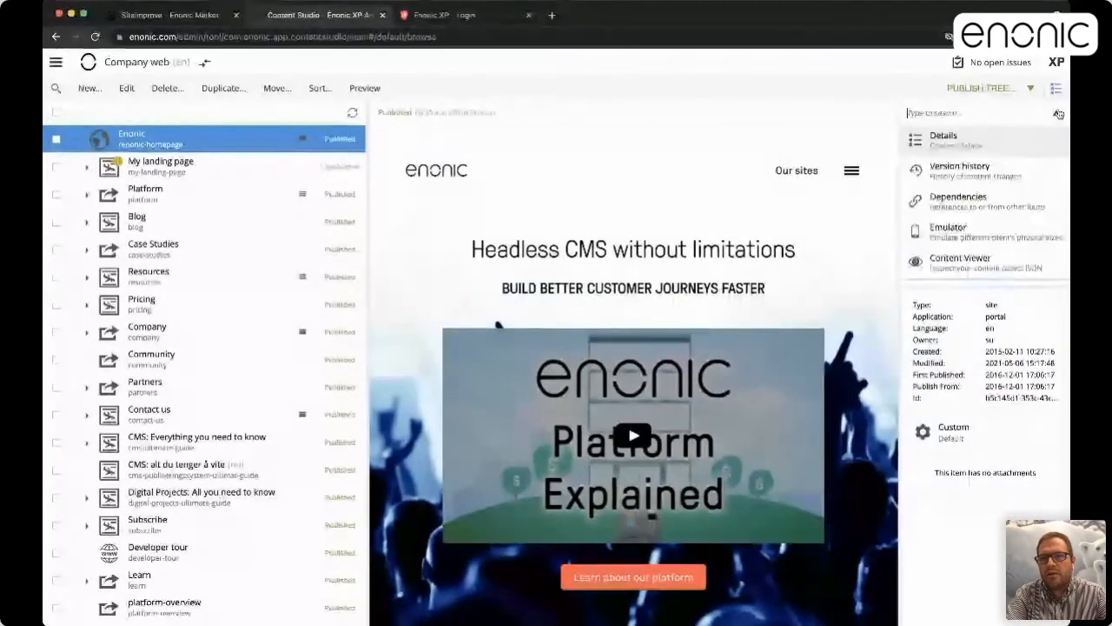
scroll(988, 199, "down", 2)
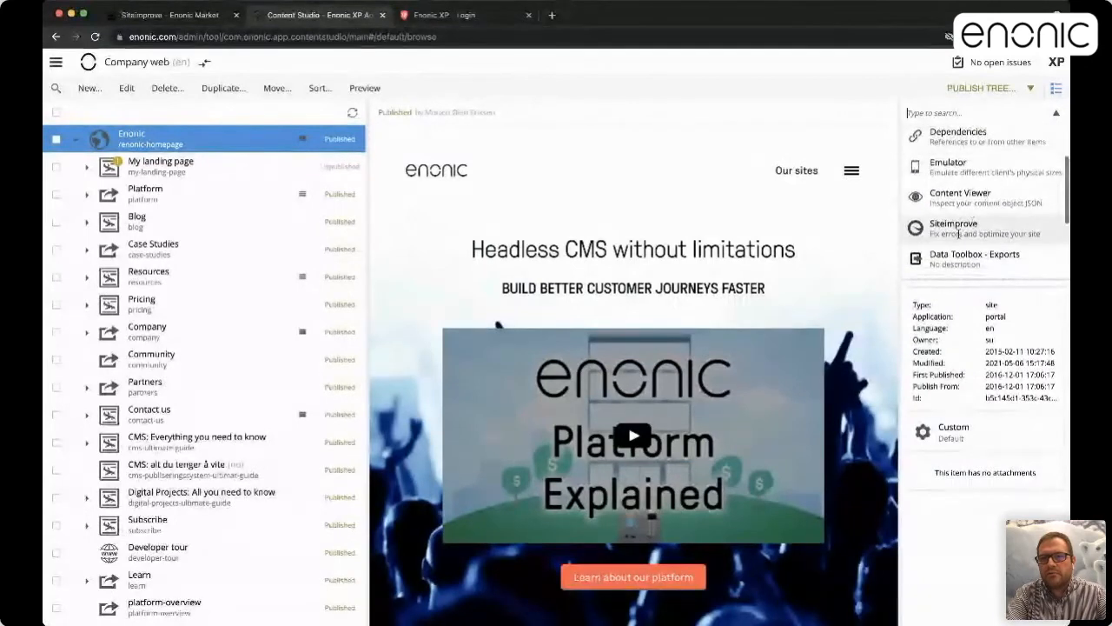
left_click(959, 230)
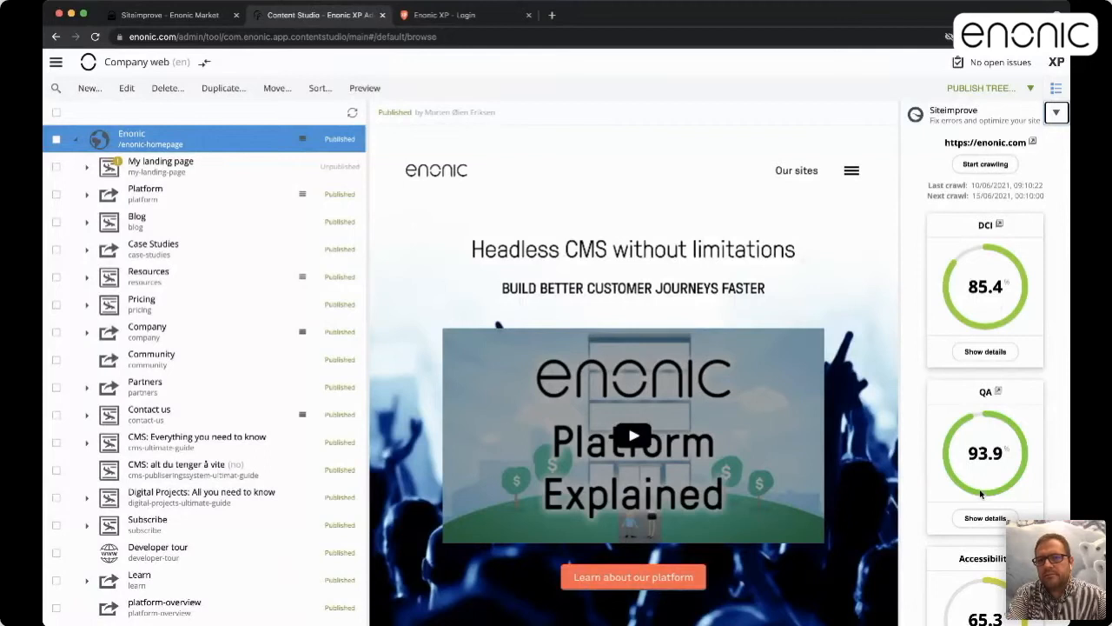
Expand the DCI (85.4) and Quality Assurance (93.9) score breakdowns
scroll(985, 334, "down", 3)
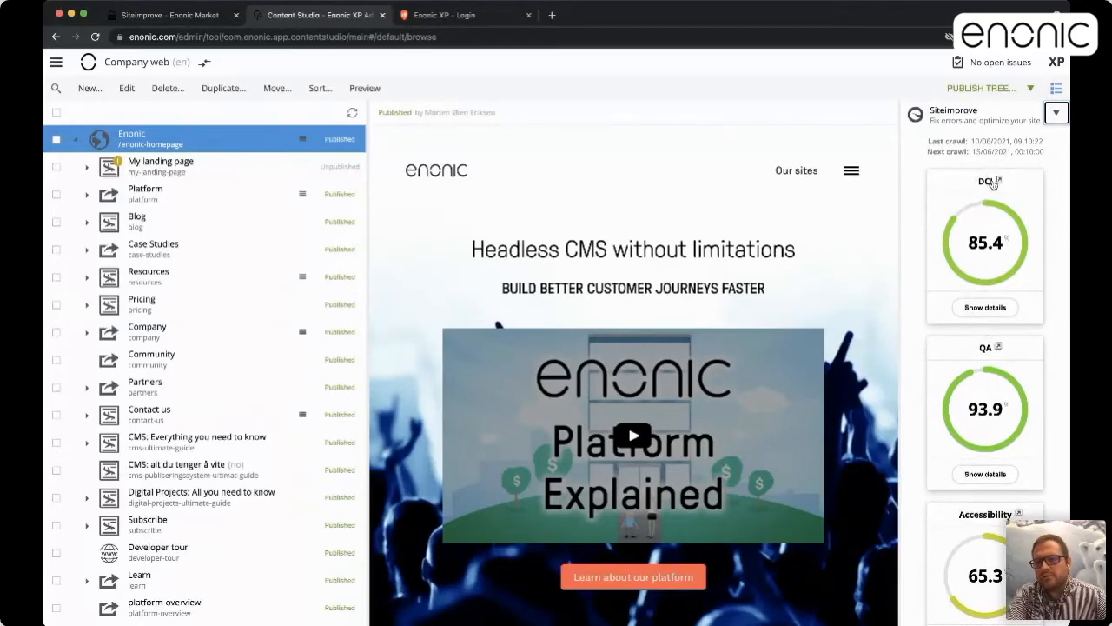
scroll(985, 272, "down", 3)
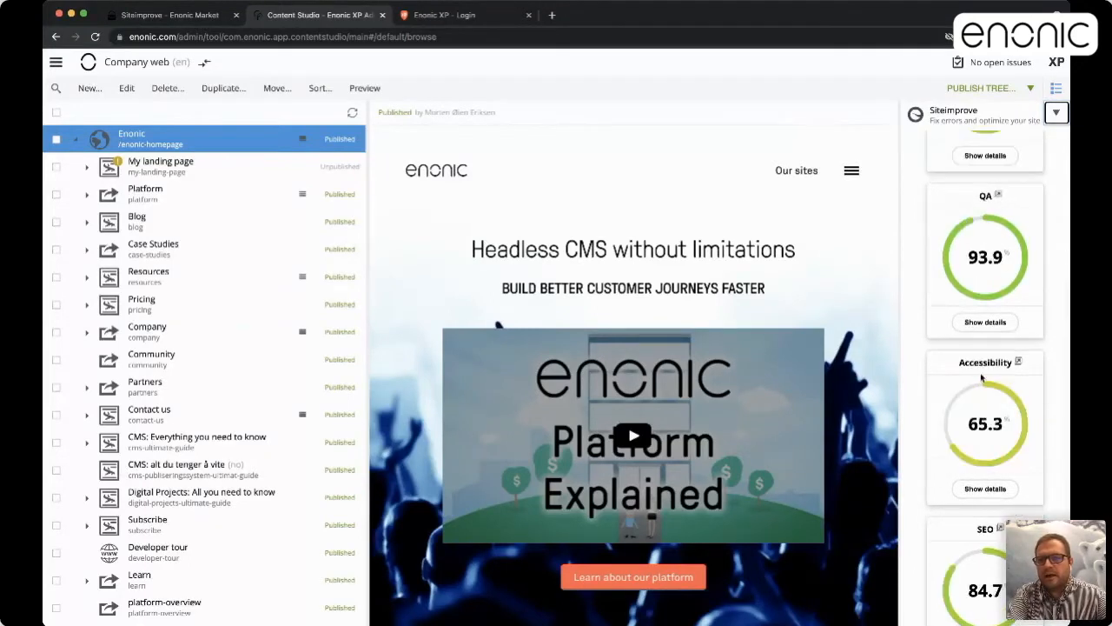
scroll(988, 439, "down", 2)
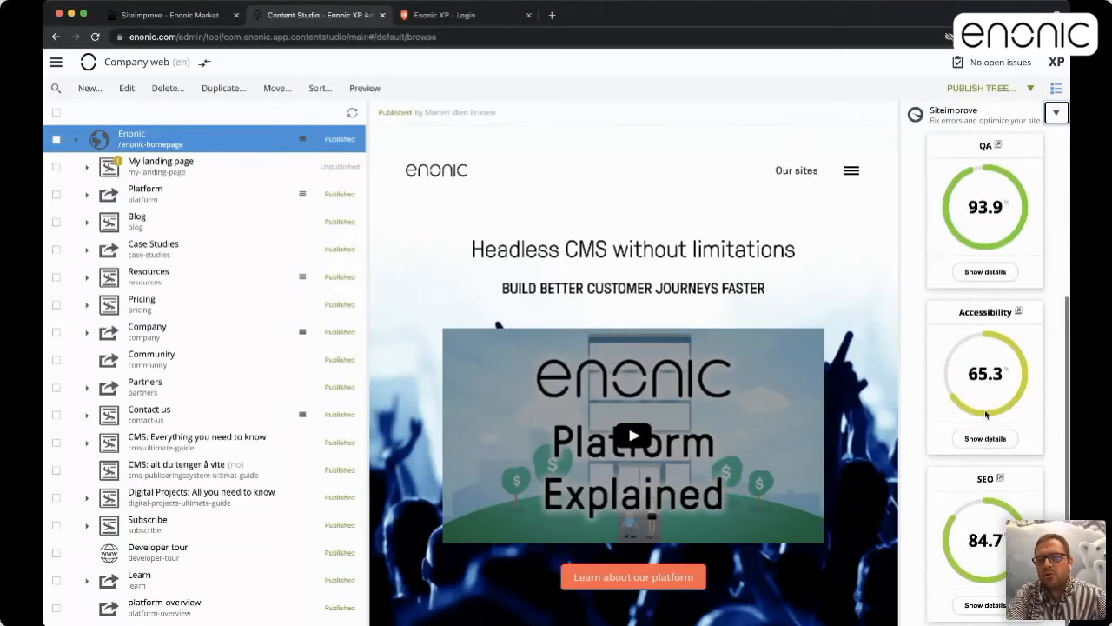
scroll(991, 414, "up", 5)
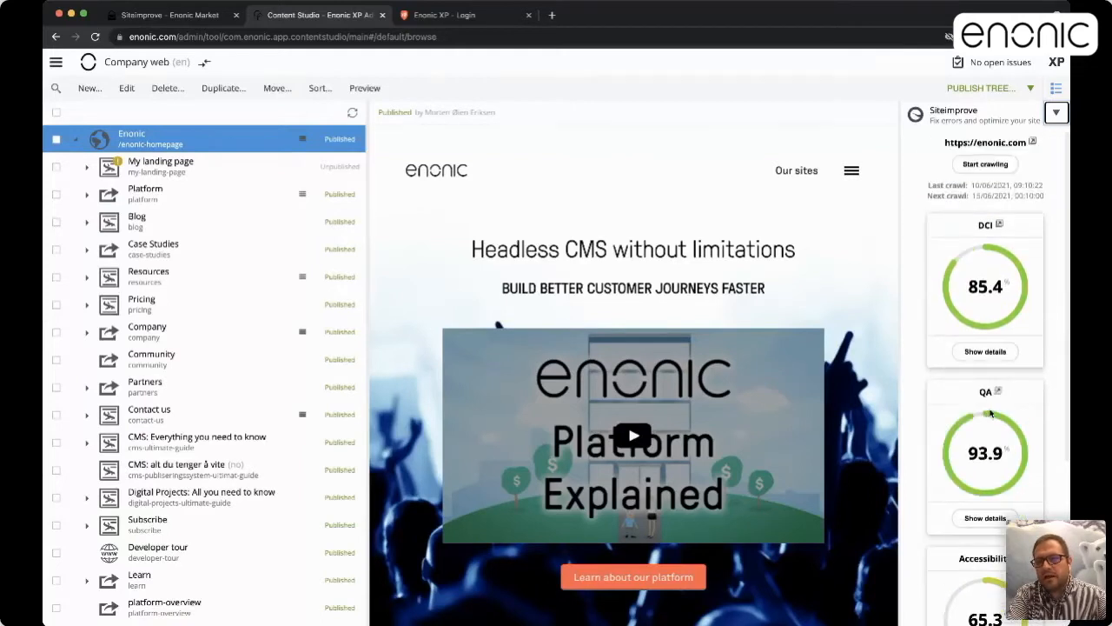
left_click(985, 351)
scroll(982, 427, "down", 1)
scroll(982, 428, "down", 4)
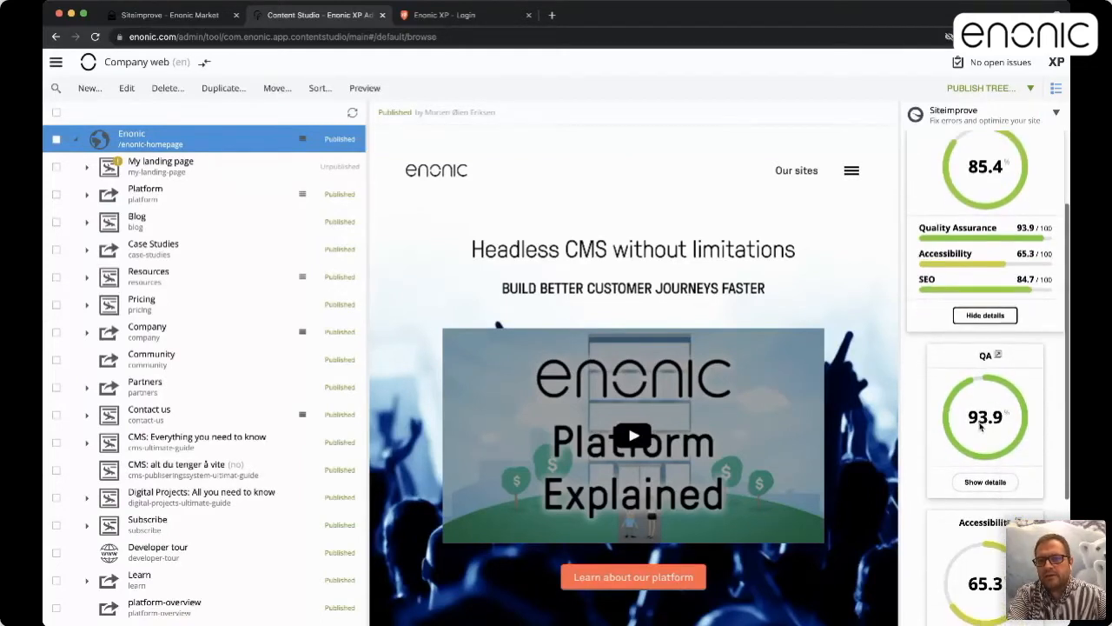
left_click(984, 393)
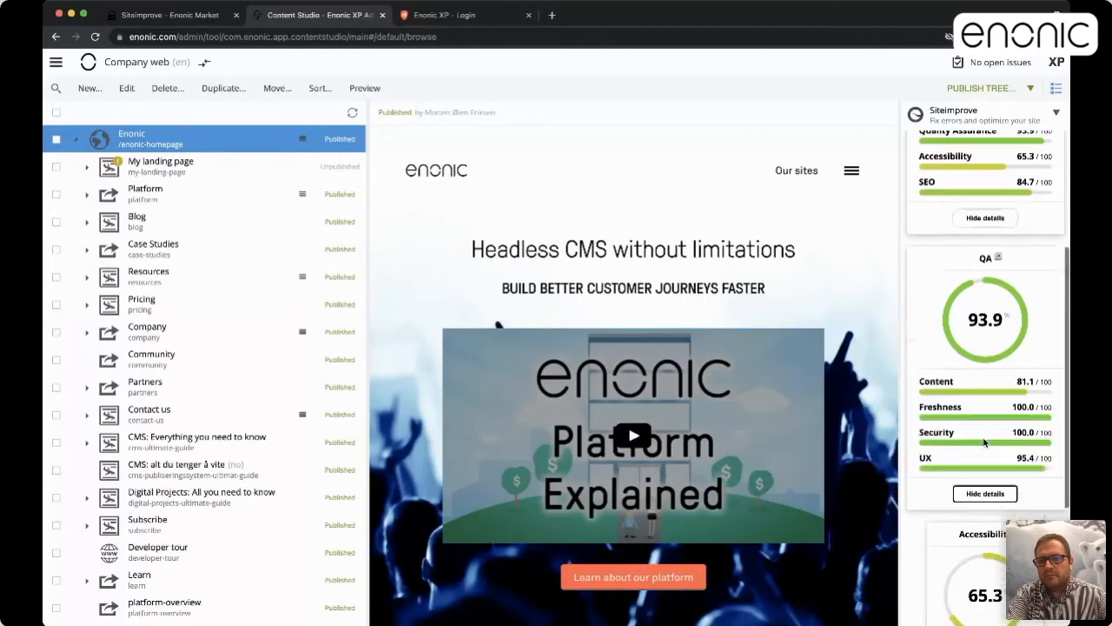
Expand the Accessibility (65.3) and SEO (84.7) score breakdowns
scroll(983, 417, "down", 5)
left_click(985, 438)
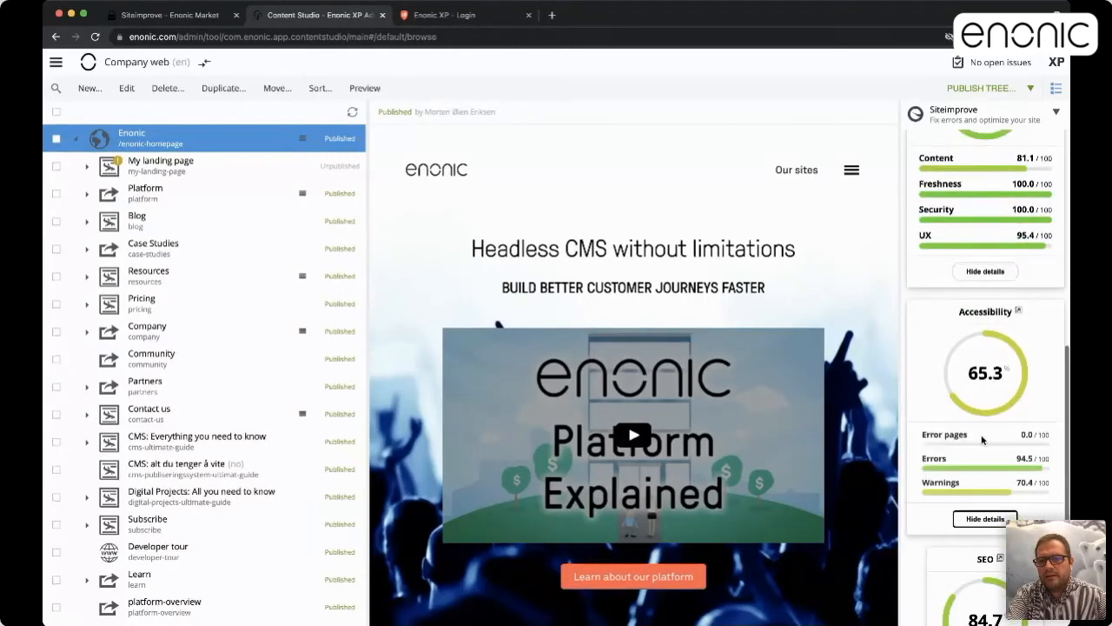
scroll(989, 539, "down", 2)
left_click(989, 605)
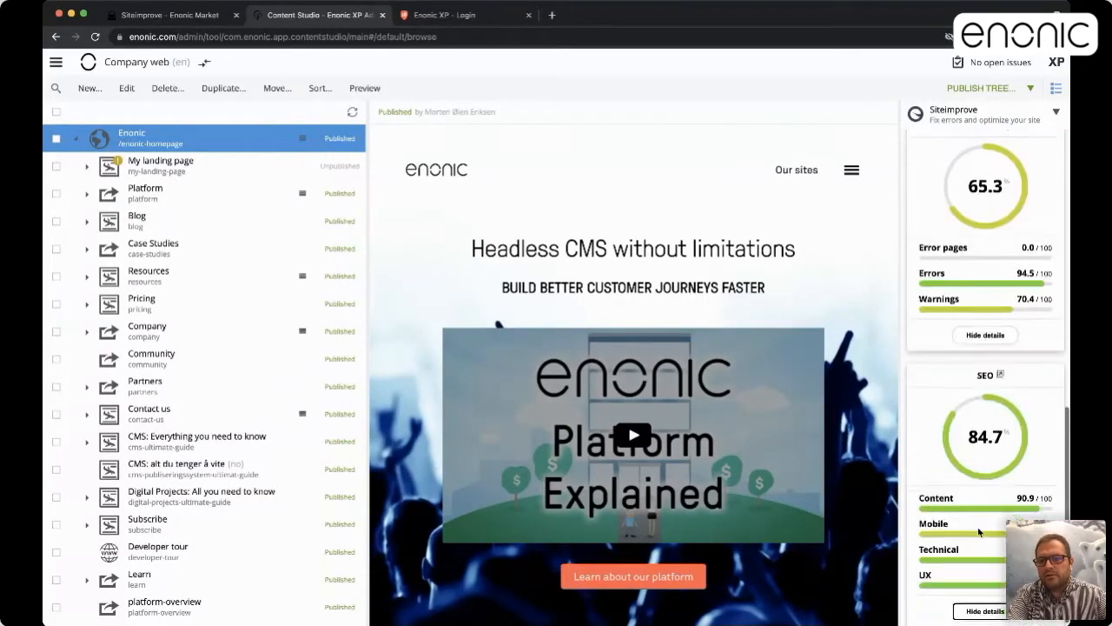
scroll(978, 527, "up", 6)
scroll(979, 533, "up", 1)
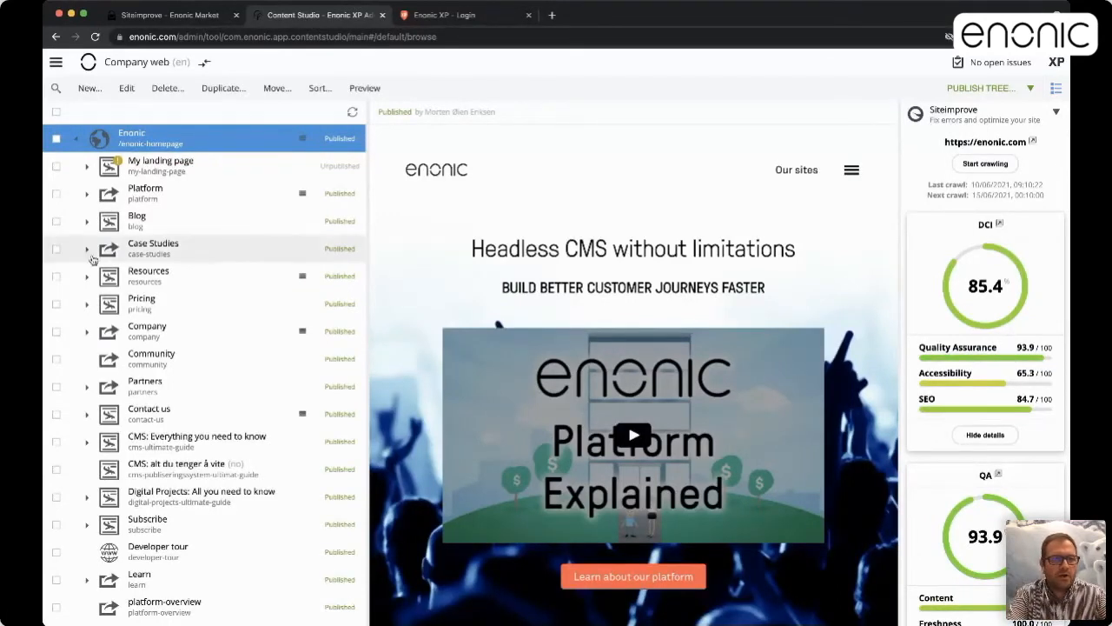
Select the 'How to maximise the output of your CMS' blog post and open its Siteimprove QA report
left_click(87, 225)
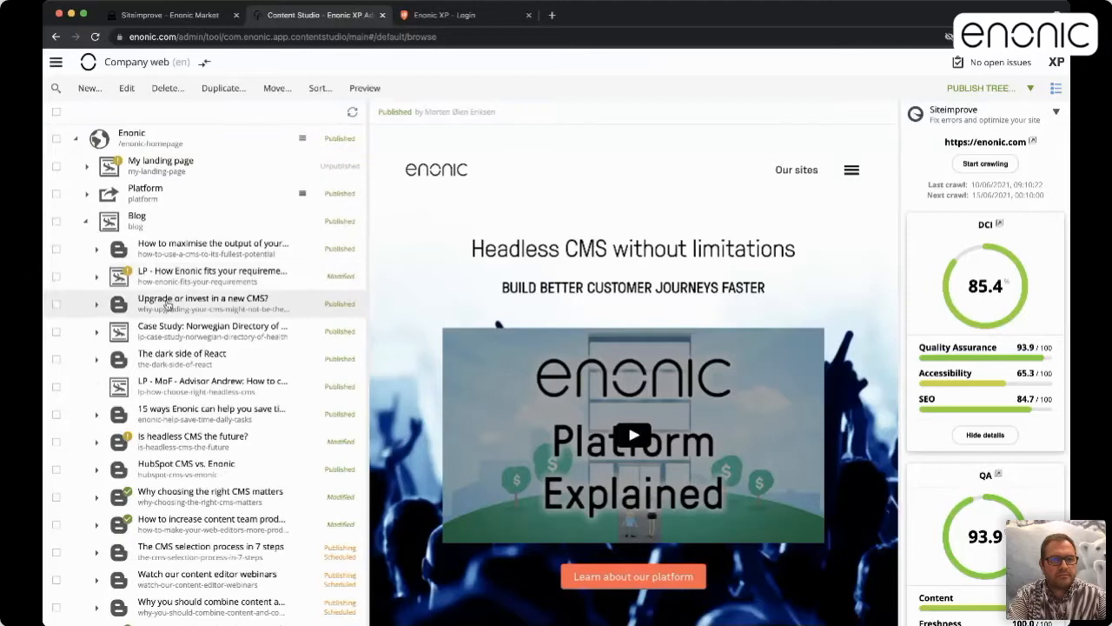
left_click(177, 251)
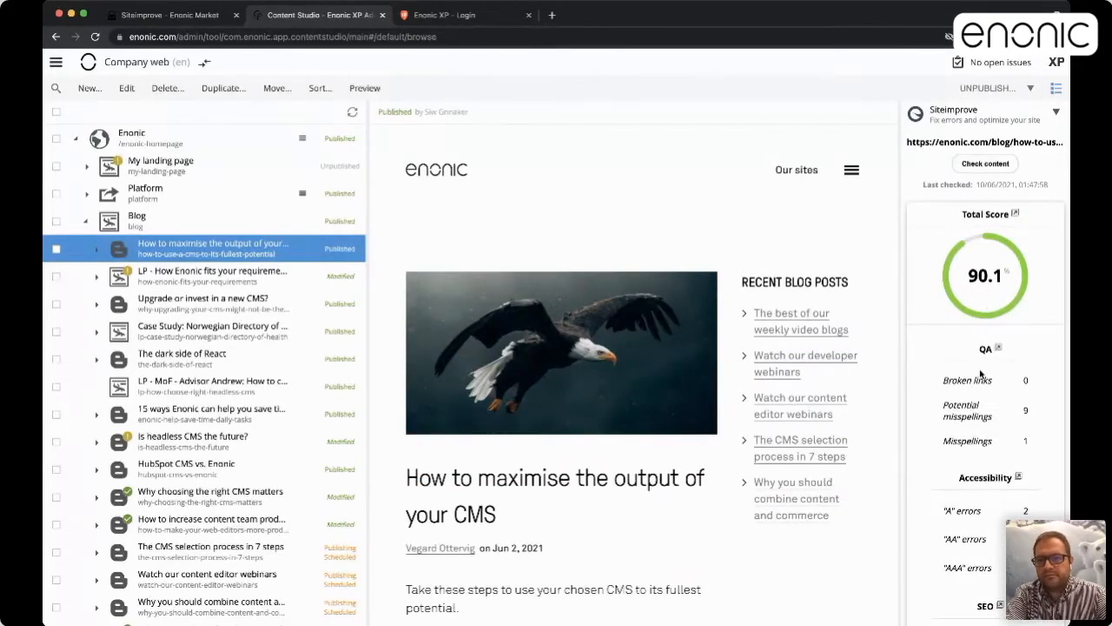
scroll(1016, 426, "down", 2)
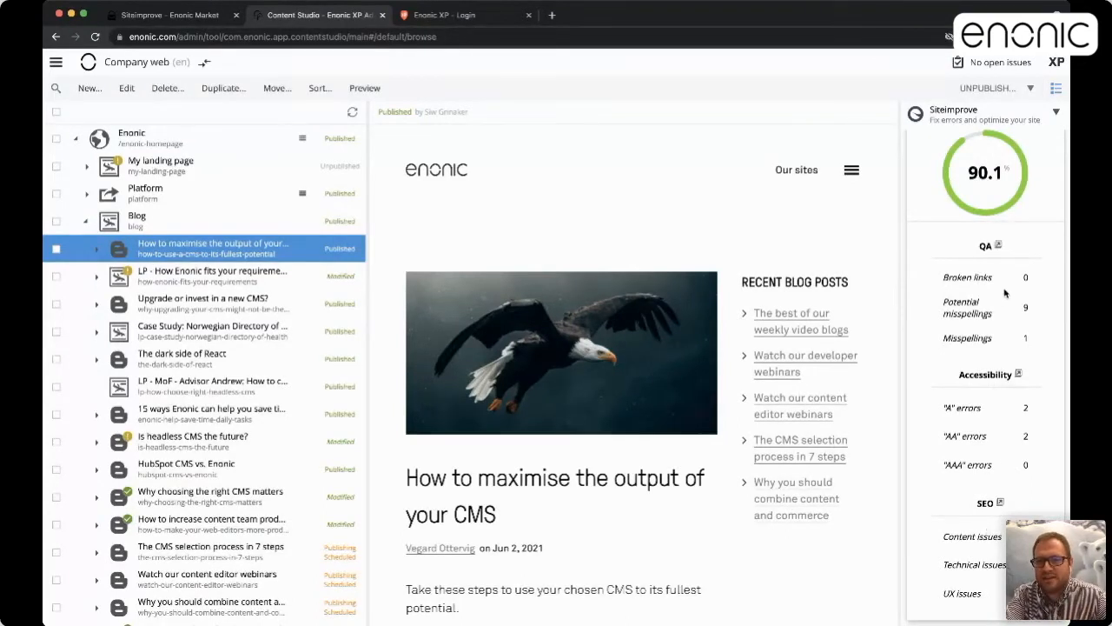
scroll(1005, 295, "up", 2)
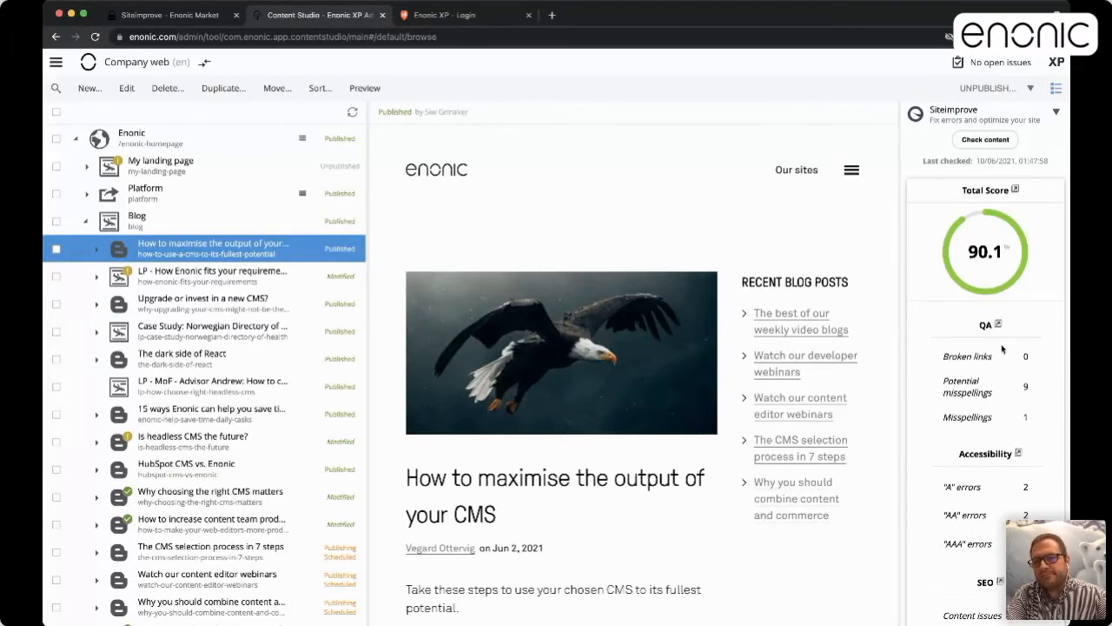
left_click(998, 327)
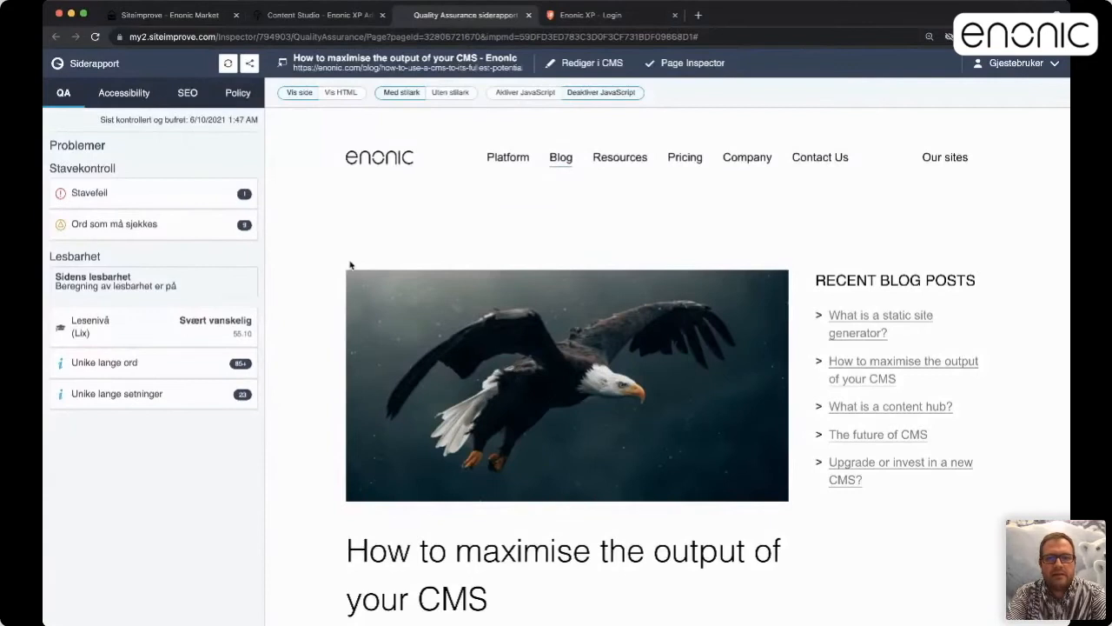
Review the post's single spelling error (Stavefeil) in the Siteimprove report
scroll(436, 413, "down", 3)
scroll(434, 415, "up", 3)
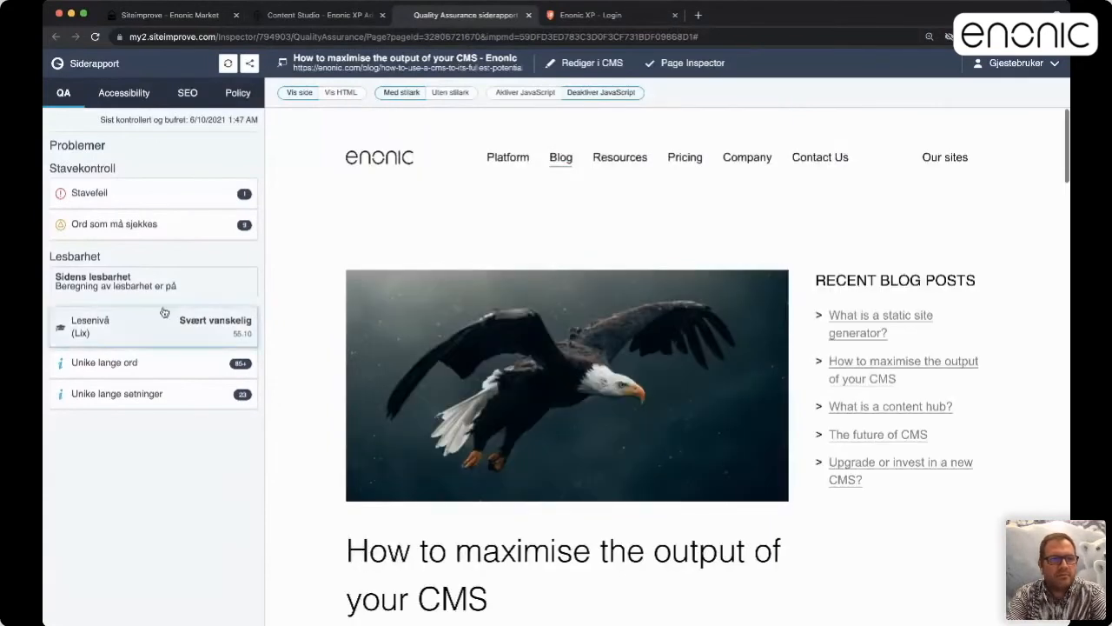
left_click(122, 193)
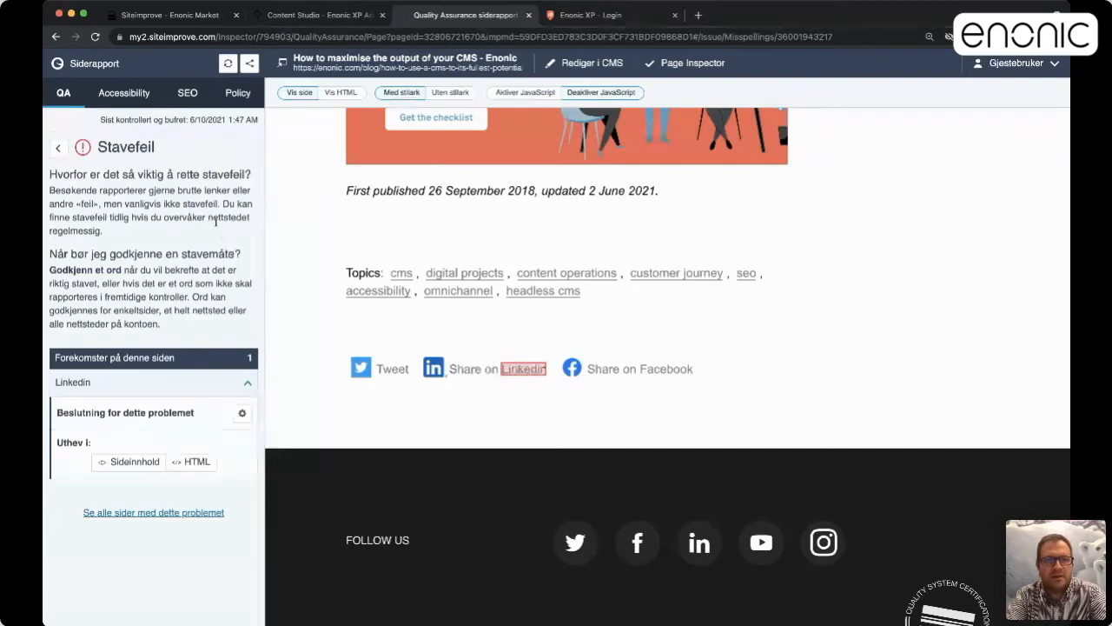
left_click(59, 148)
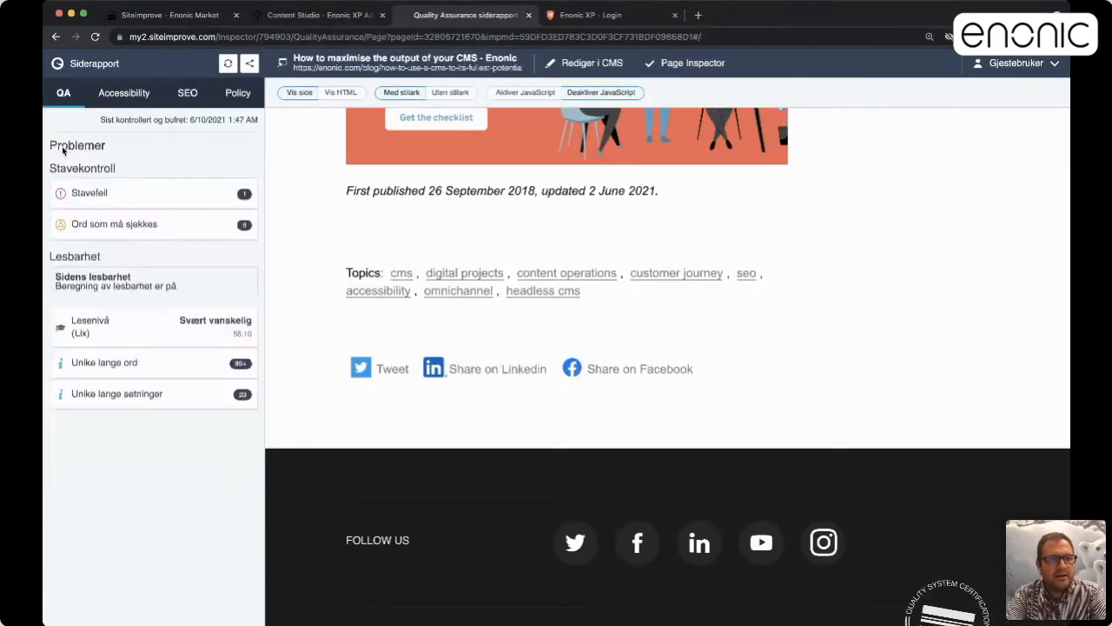
Review the 9 words to check (Ord som må sjekkes), then return to Content Studio
left_click(114, 223)
scroll(647, 336, "down", 3)
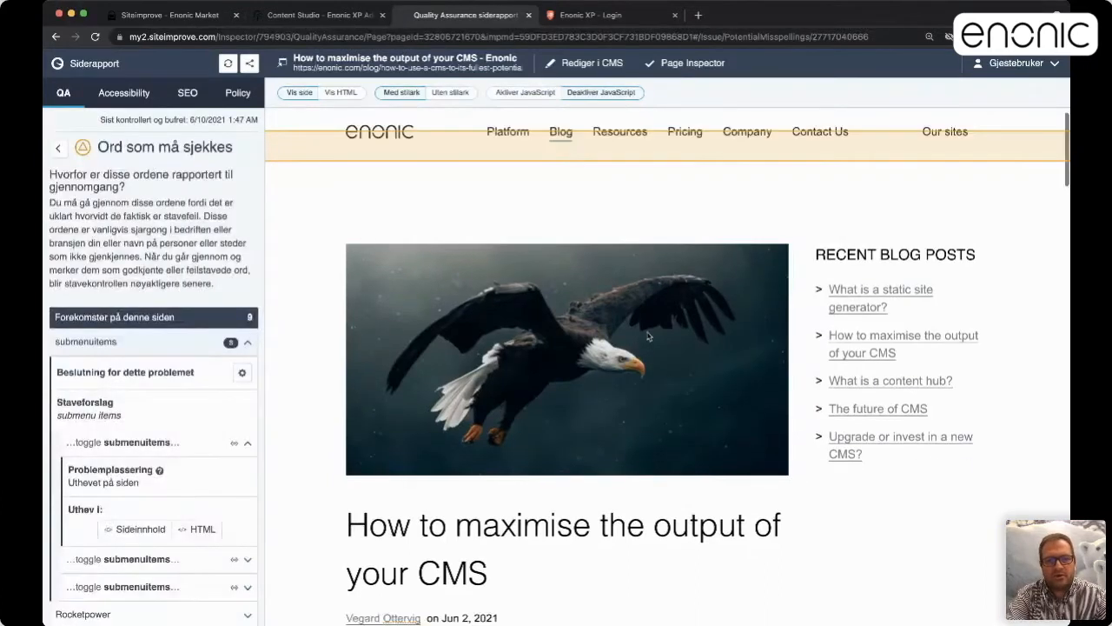
scroll(648, 336, "down", 2)
scroll(647, 336, "up", 1)
scroll(647, 336, "down", 3)
scroll(648, 336, "up", 7)
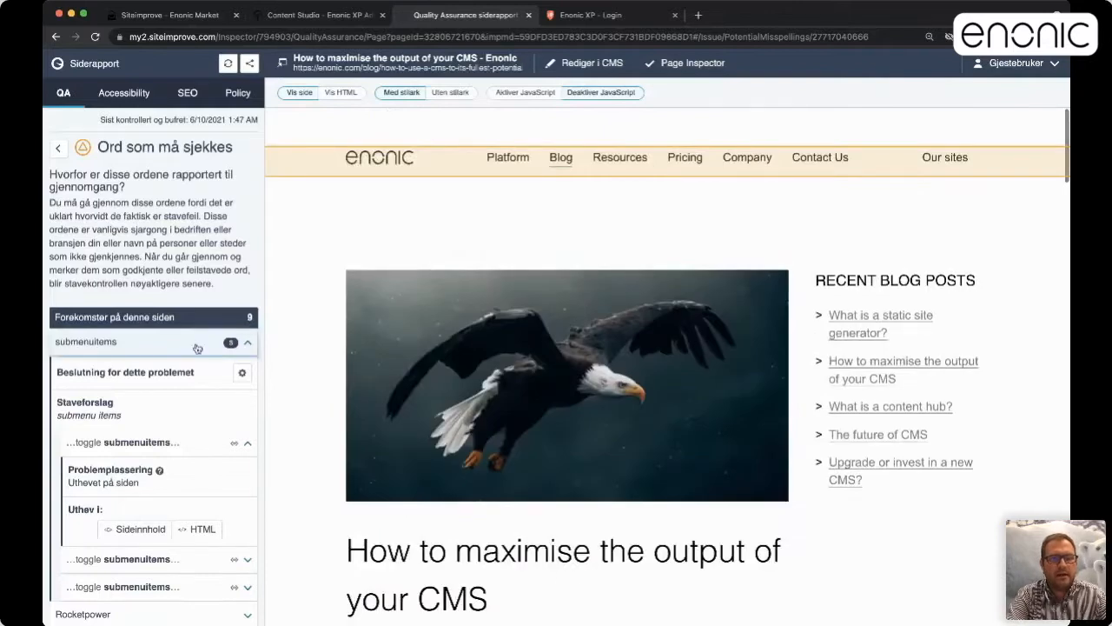
left_click(58, 148)
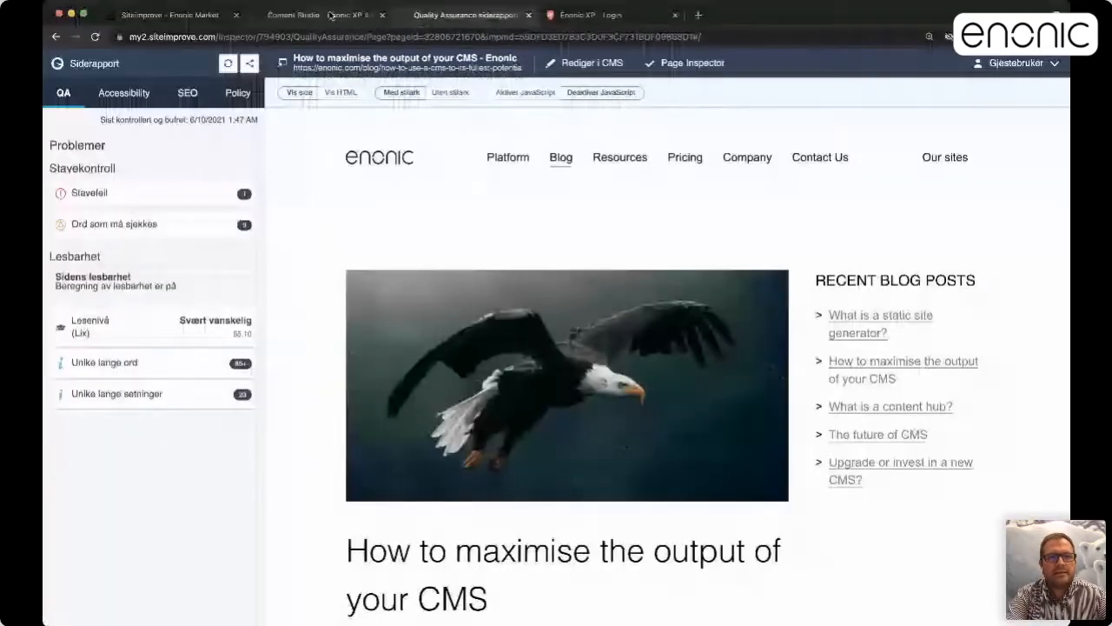
left_click(323, 15)
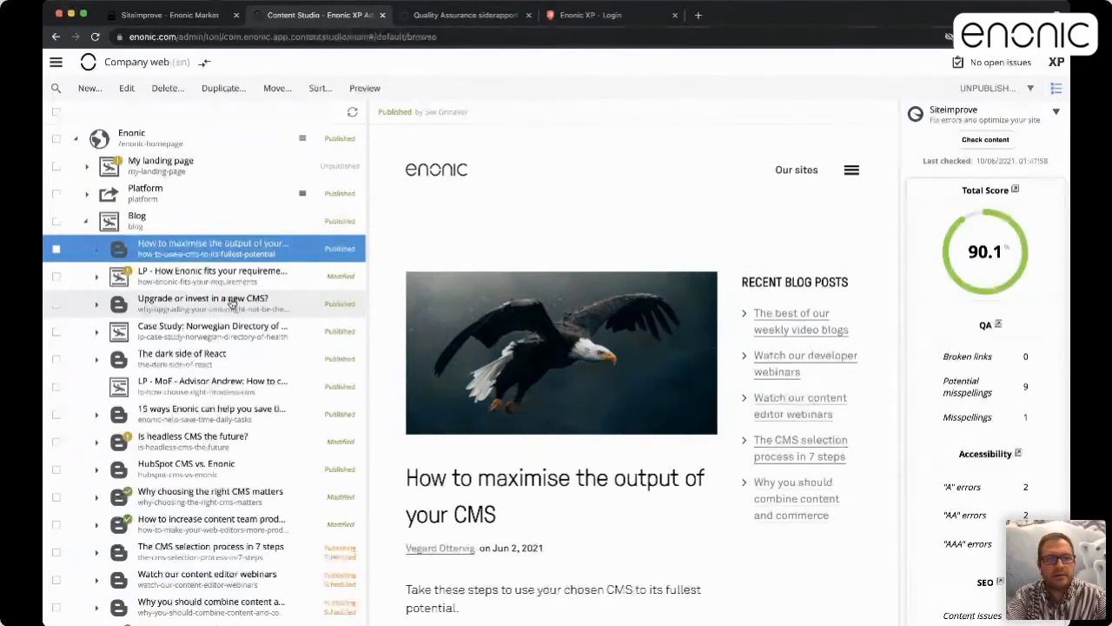
Close the Content Studio and Siteimprove tabs, log in without a user, and launch Content Studio
left_click(171, 142)
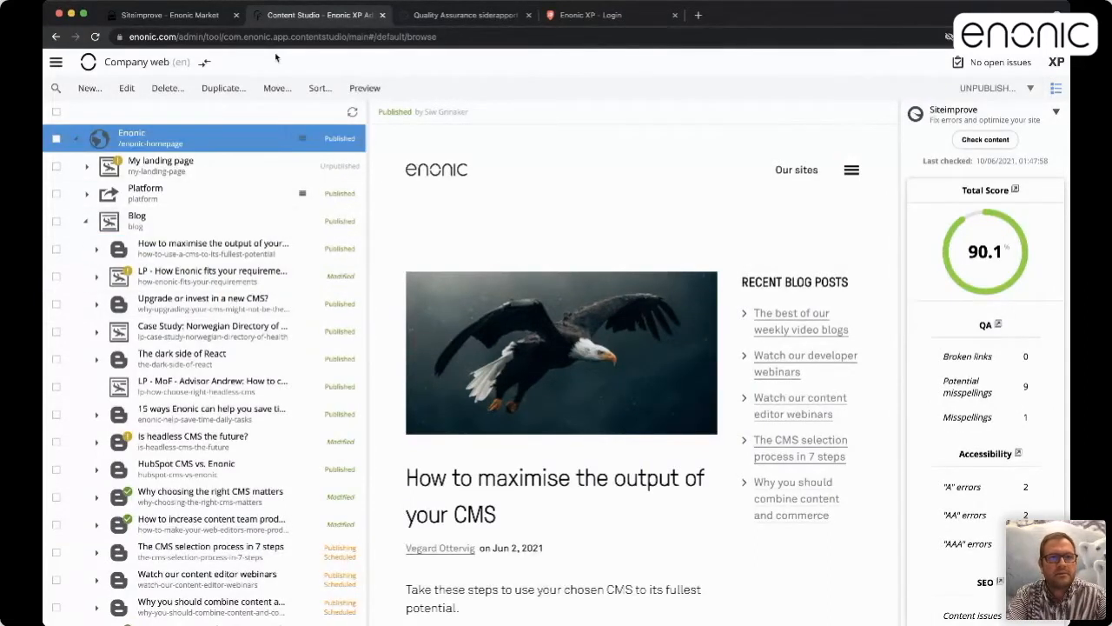
left_click(381, 15)
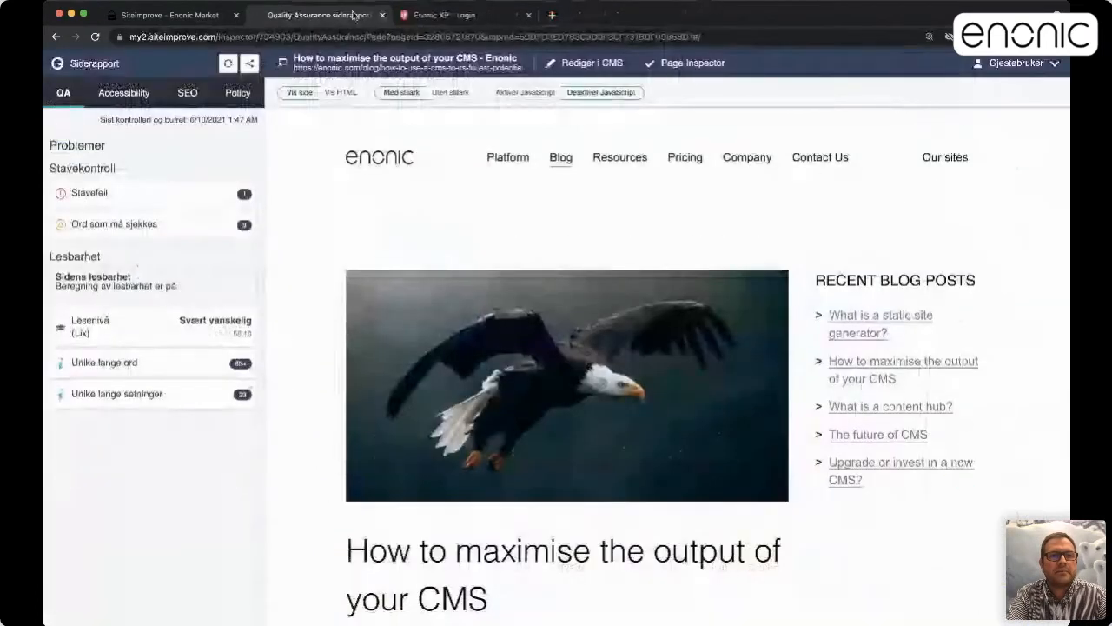
key("super+w")
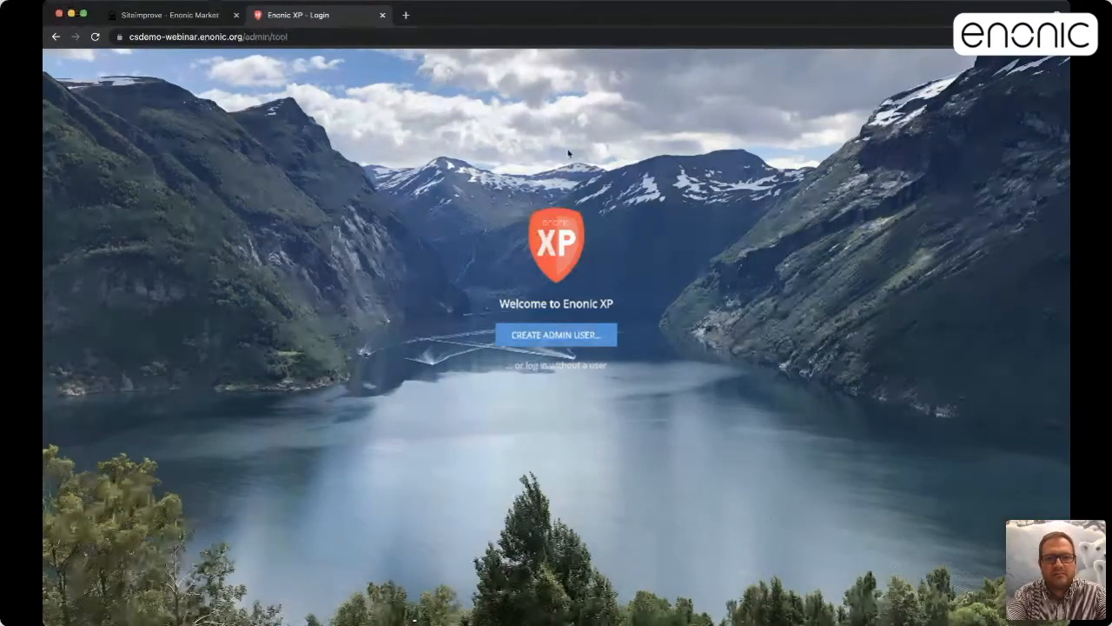
left_click(560, 365)
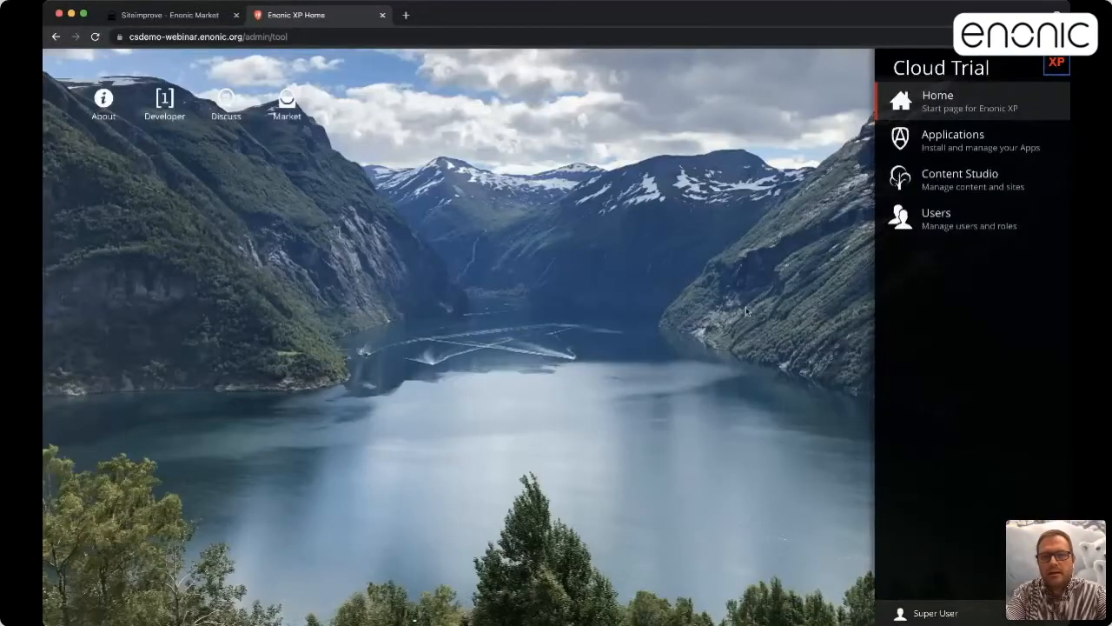
left_click(930, 184)
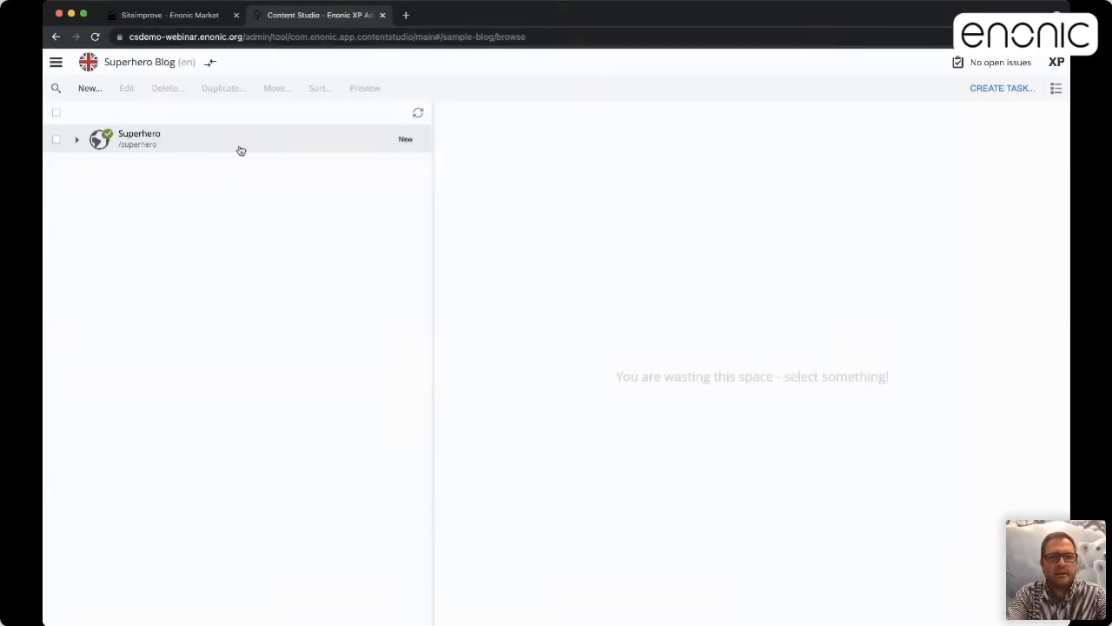
Expand the Superhero site and its Posts folder to list posts like March Madness and Hello world!
left_click(212, 63)
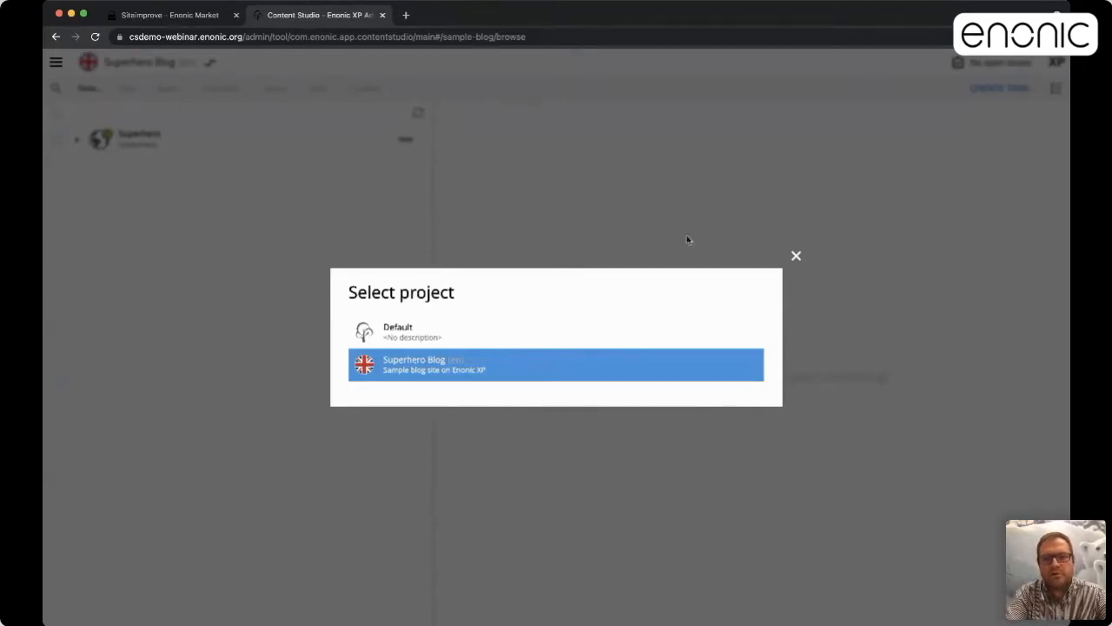
left_click(796, 256)
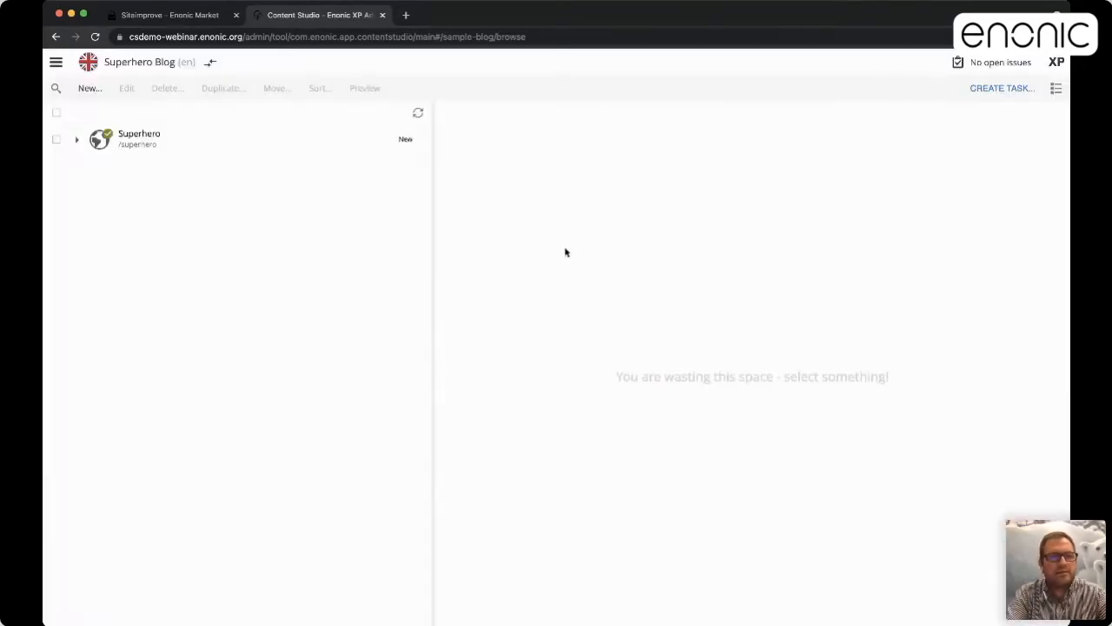
left_click(148, 144)
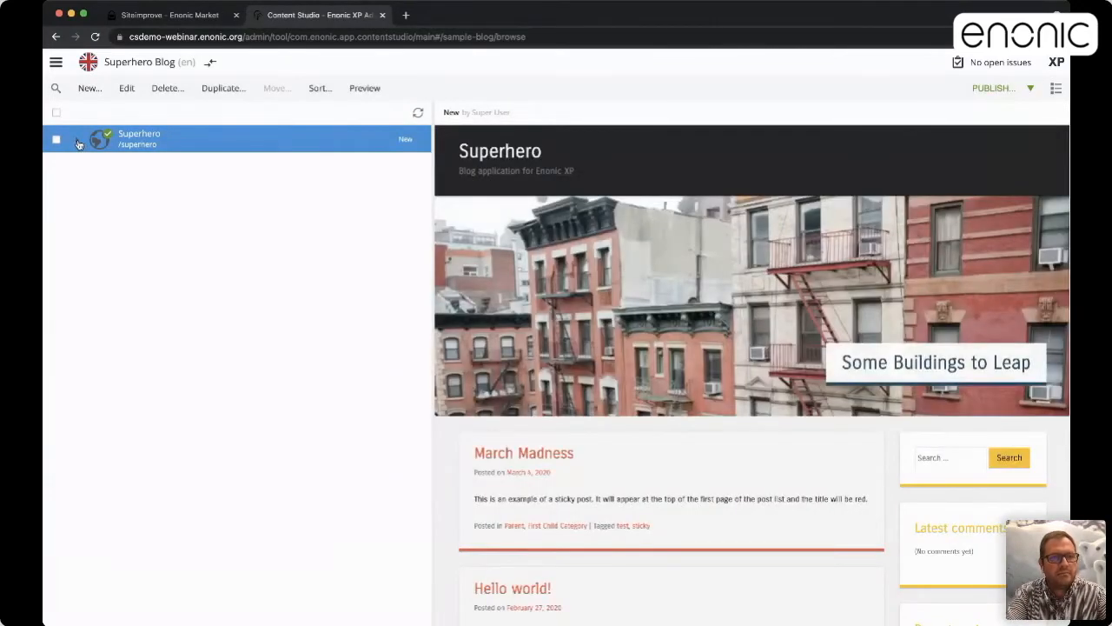
left_click(77, 141)
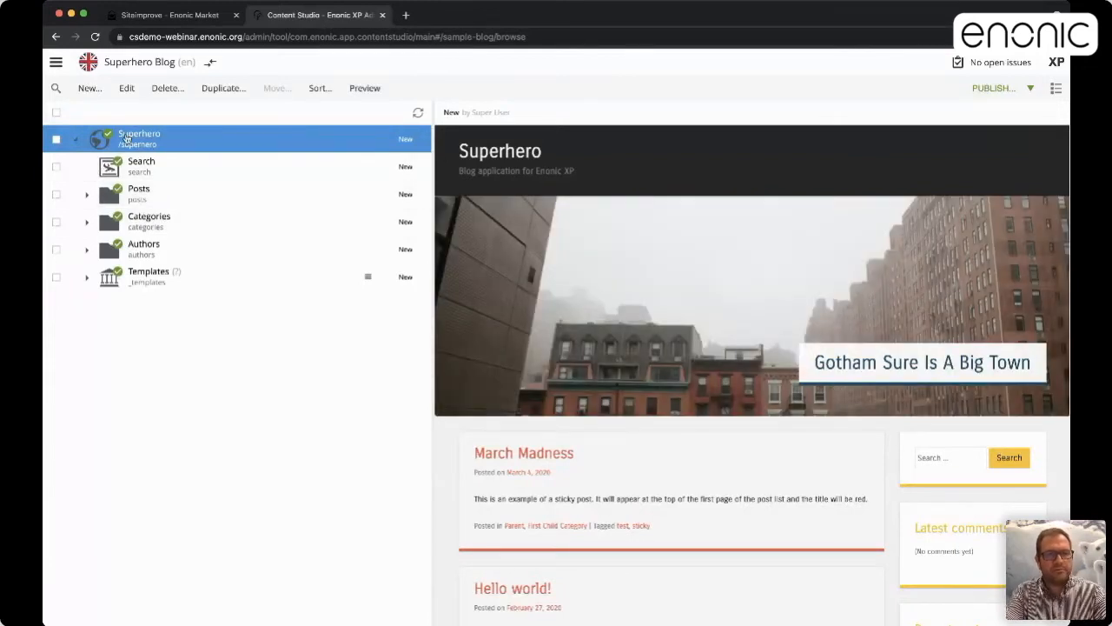
left_click(85, 191)
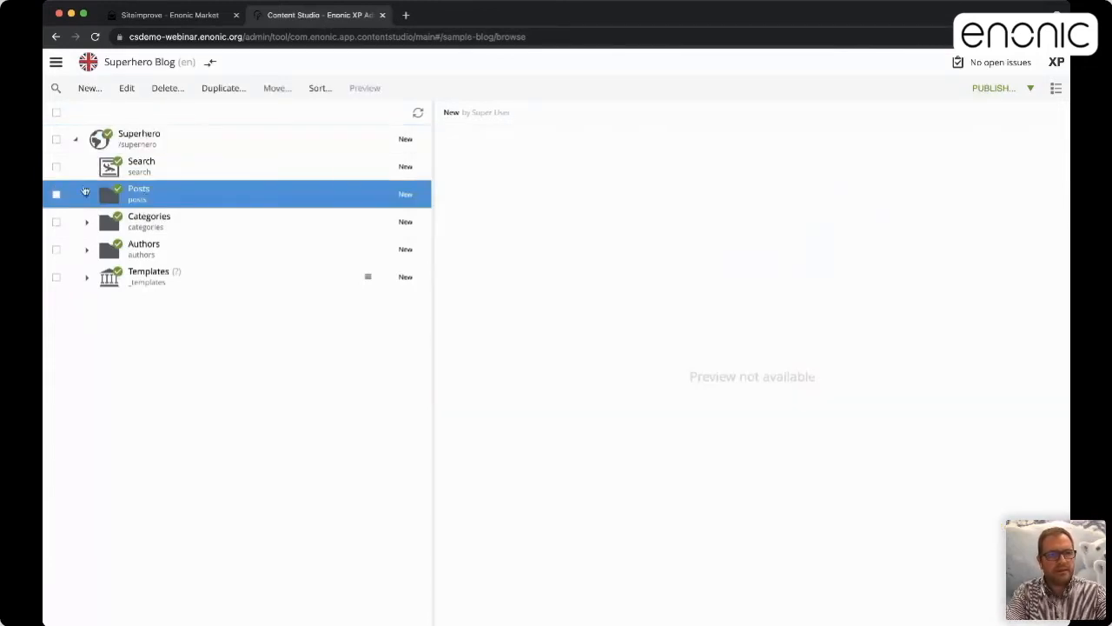
left_click(86, 195)
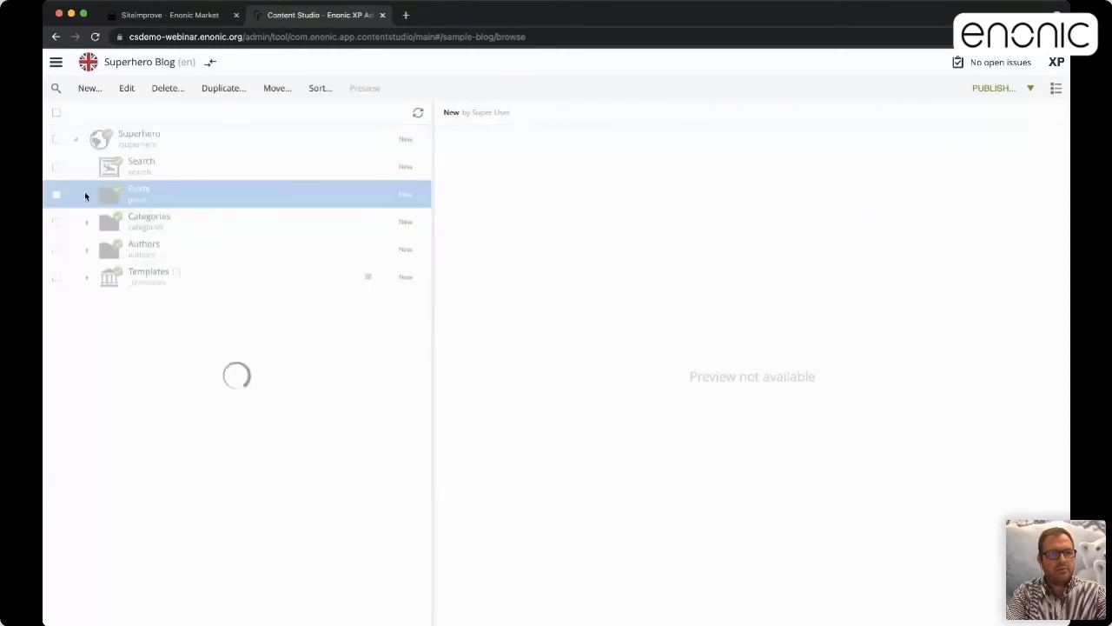
left_click(141, 198)
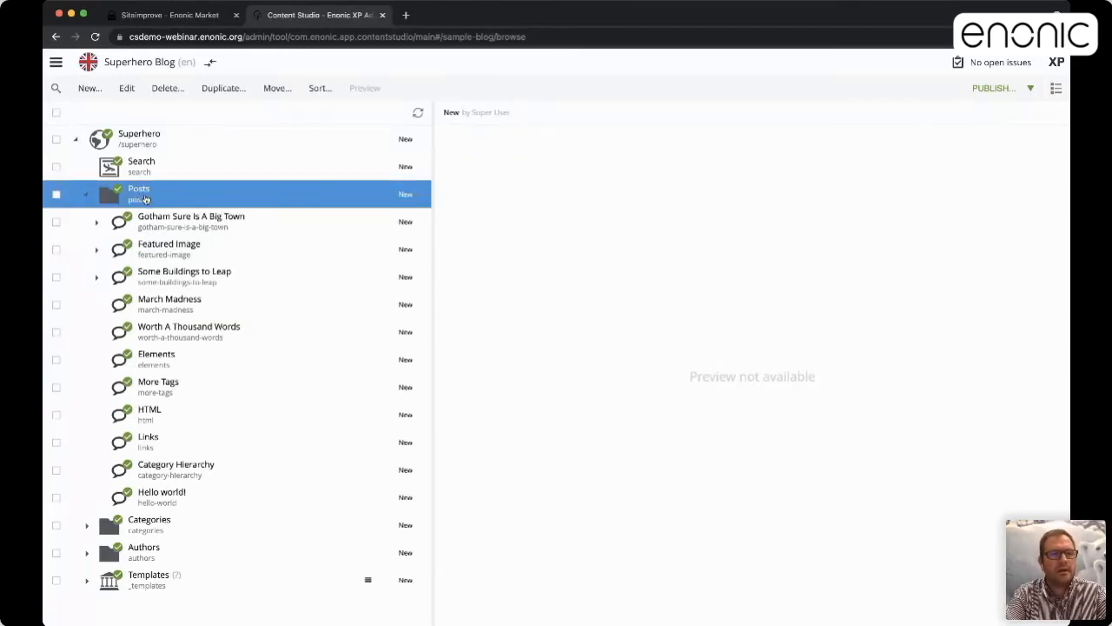
right_click(151, 194)
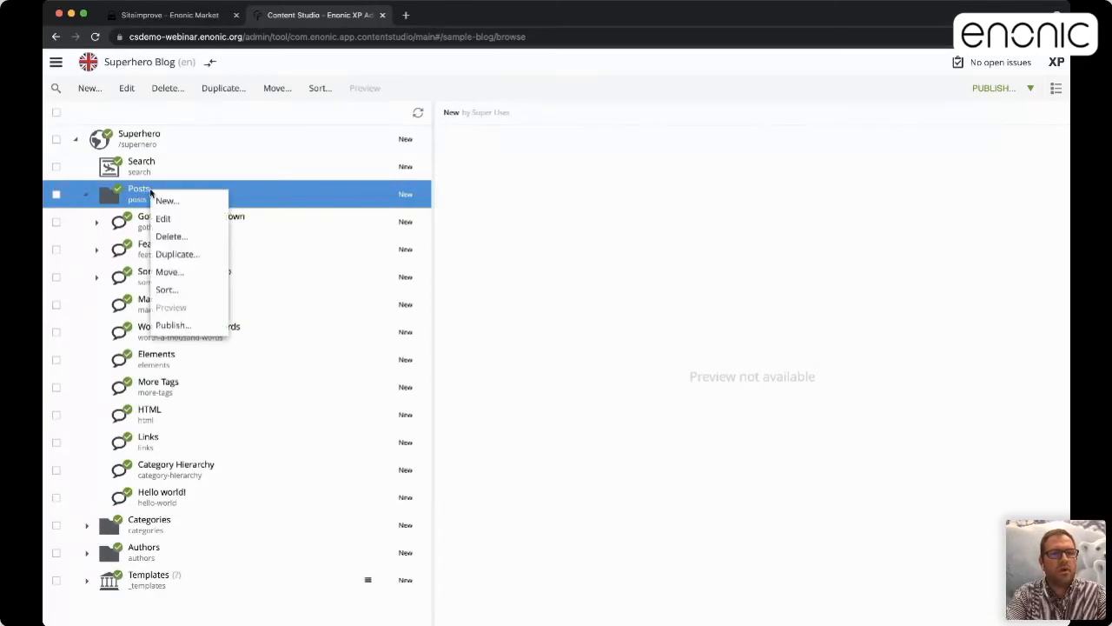
left_click(170, 204)
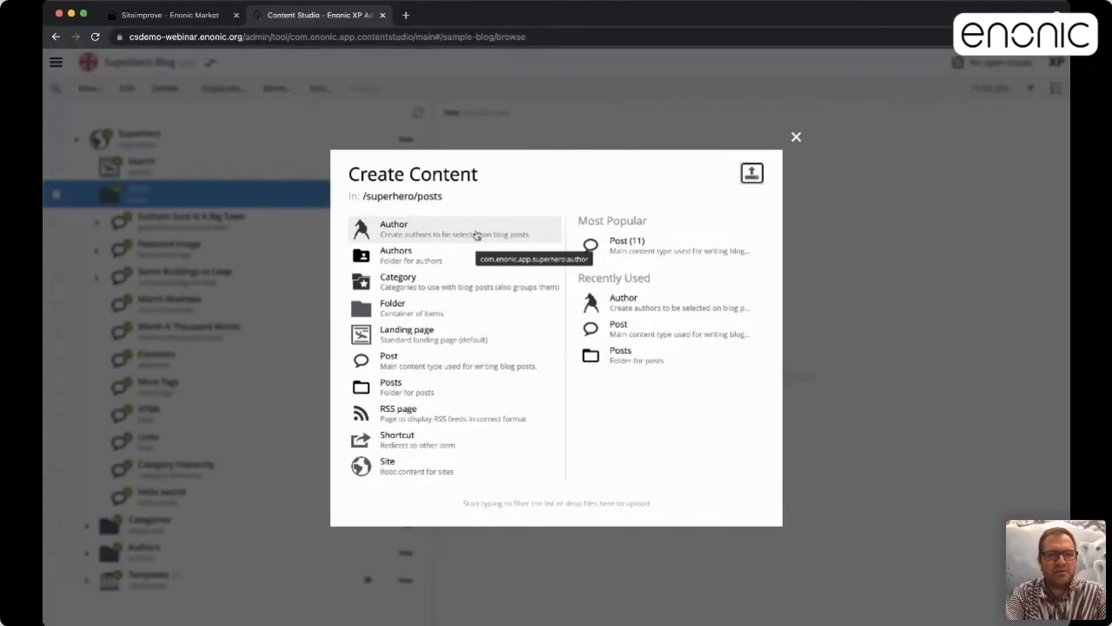
left_click(797, 138)
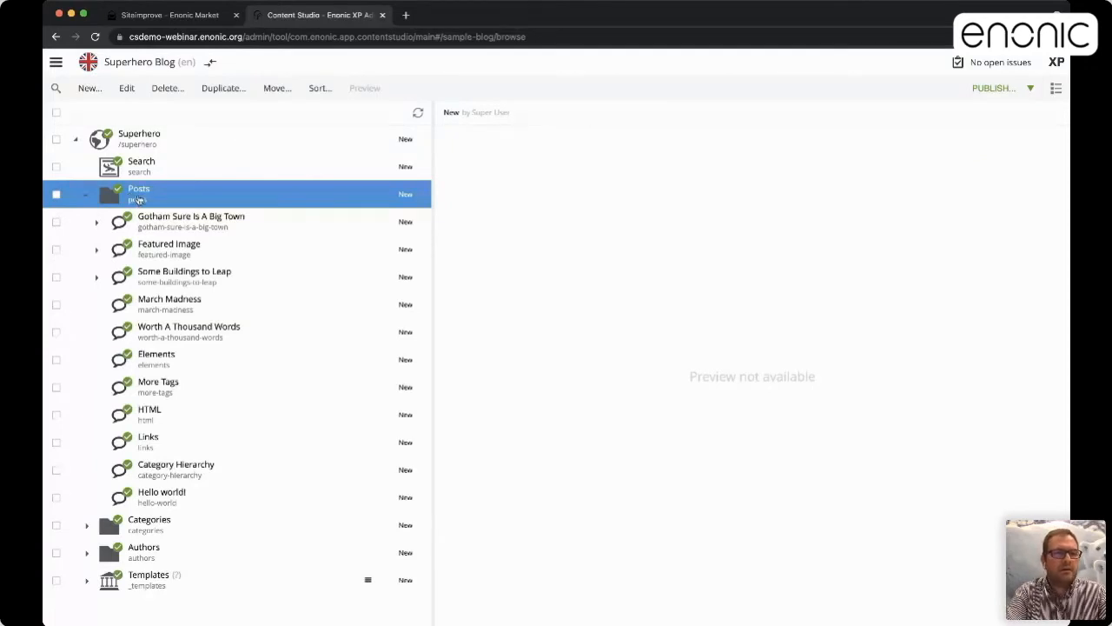
mouse_move(118, 200)
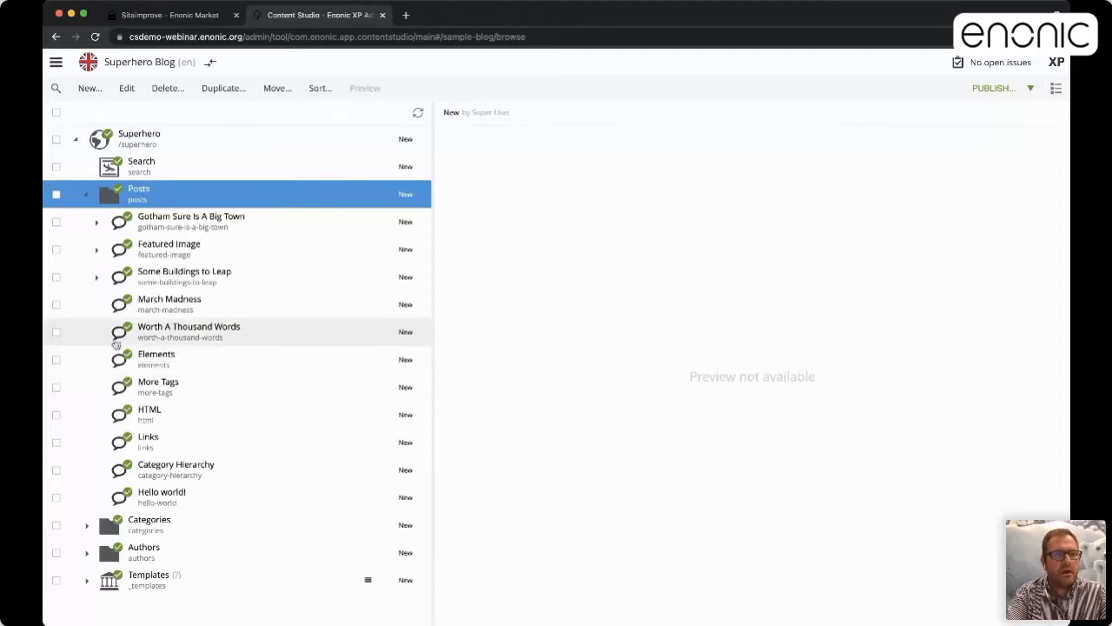
left_click(128, 142)
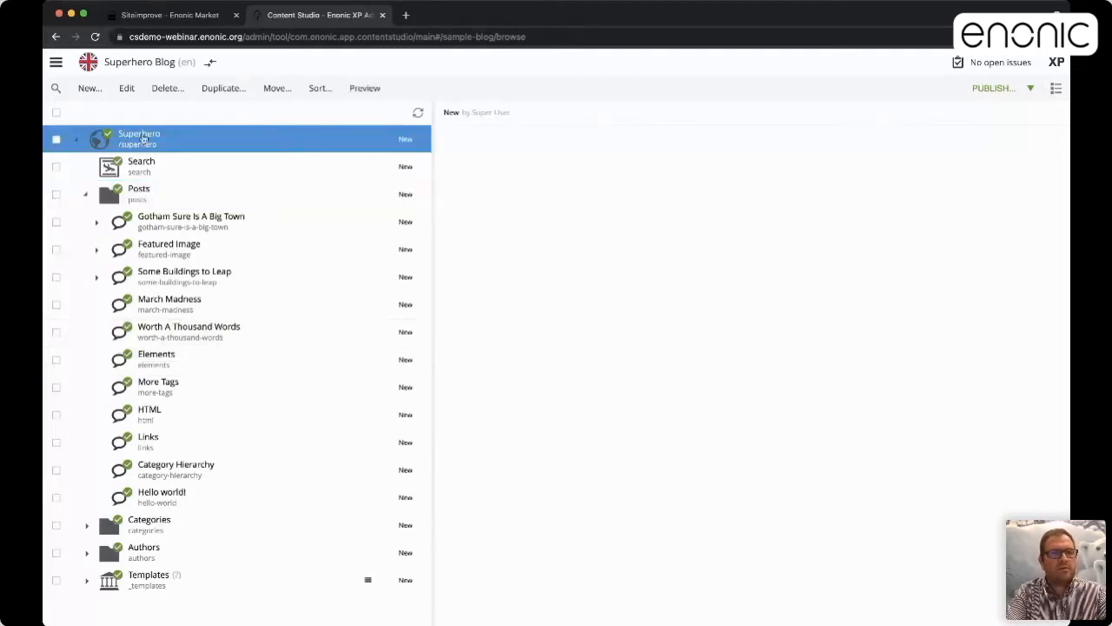
Create a 'Blog posts' folder under Superhero, save it and mark it as ready
right_click(142, 137)
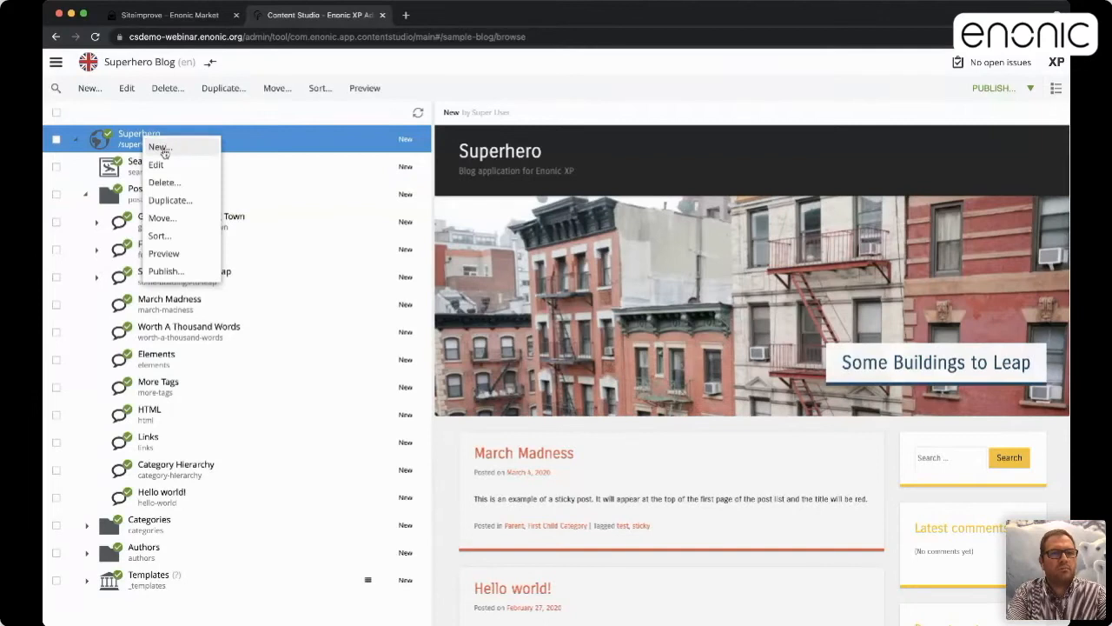
left_click(163, 146)
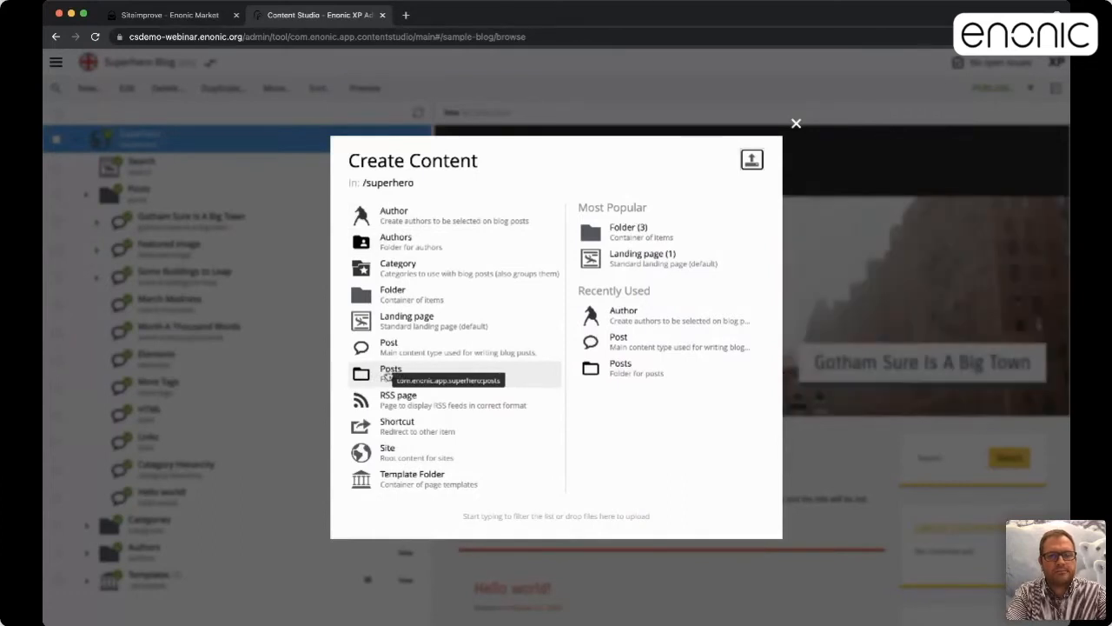
left_click(389, 374)
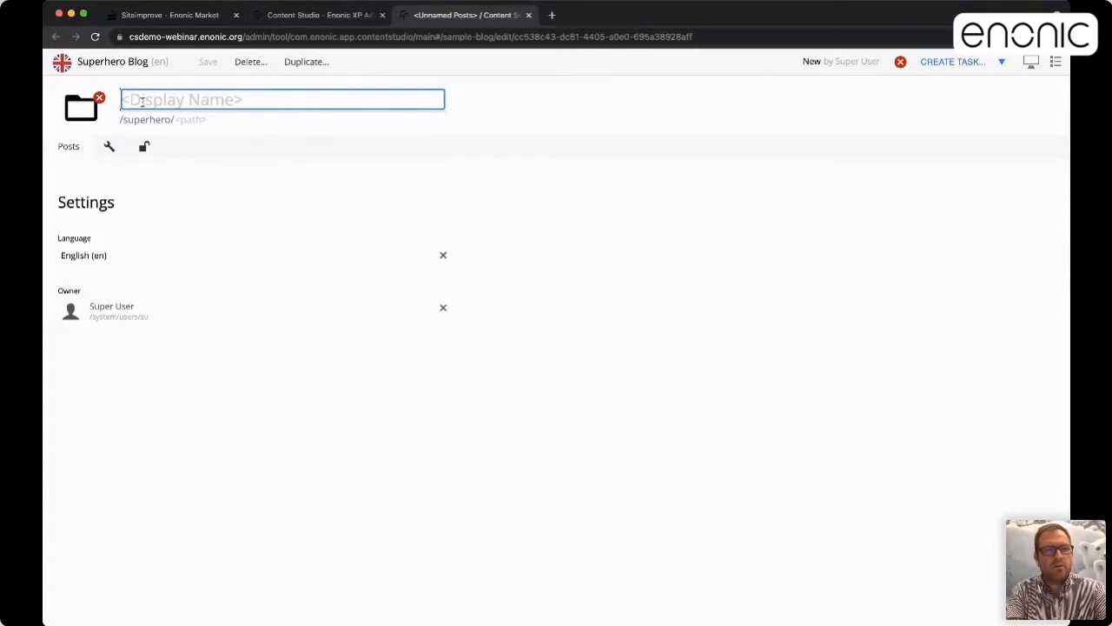
type("Blog posts")
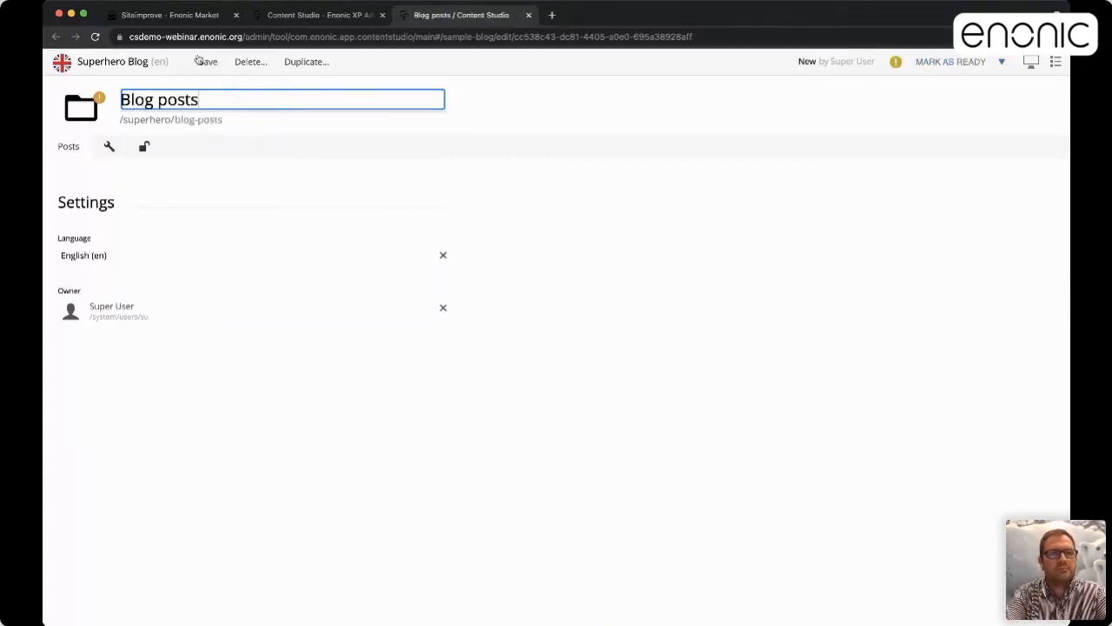
left_click(206, 61)
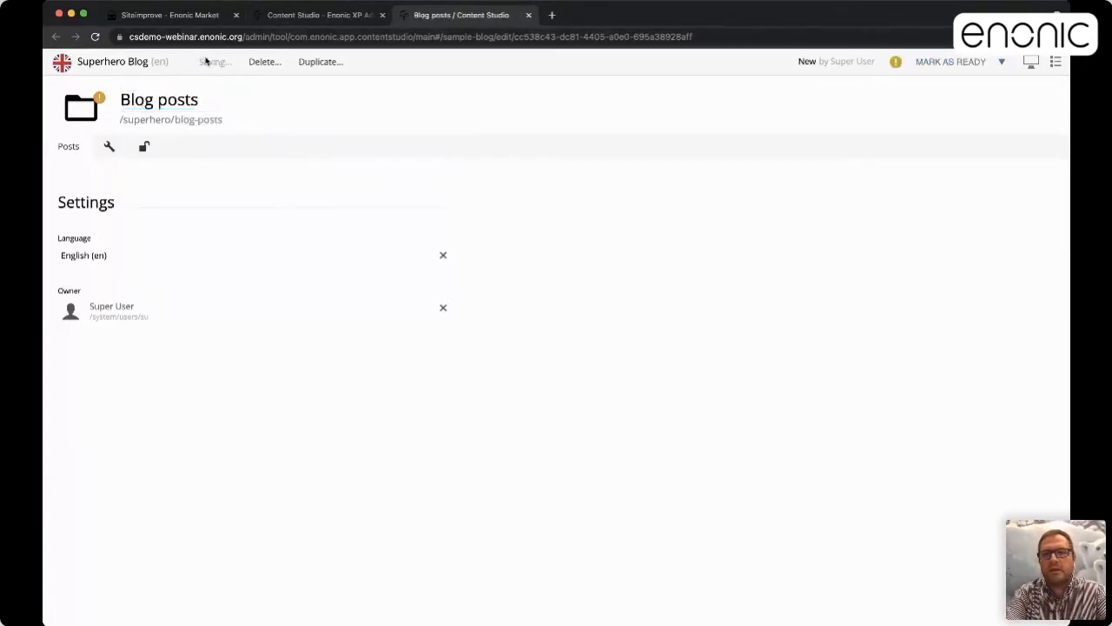
left_click(928, 66)
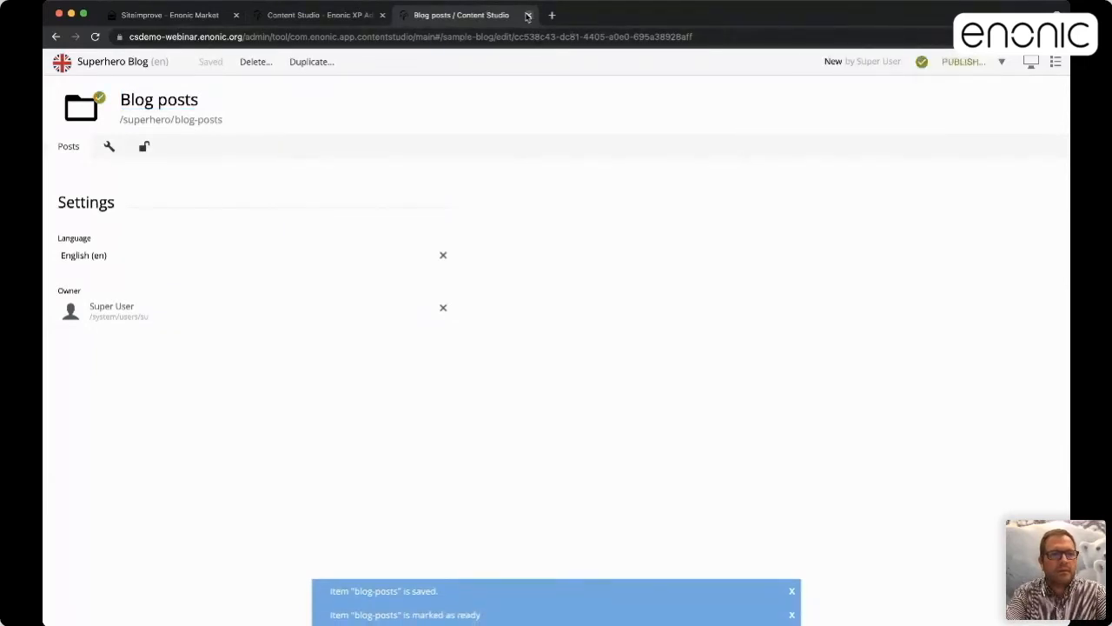
left_click(528, 16)
Create a new Post content item inside the Blog posts folder
left_click(153, 167)
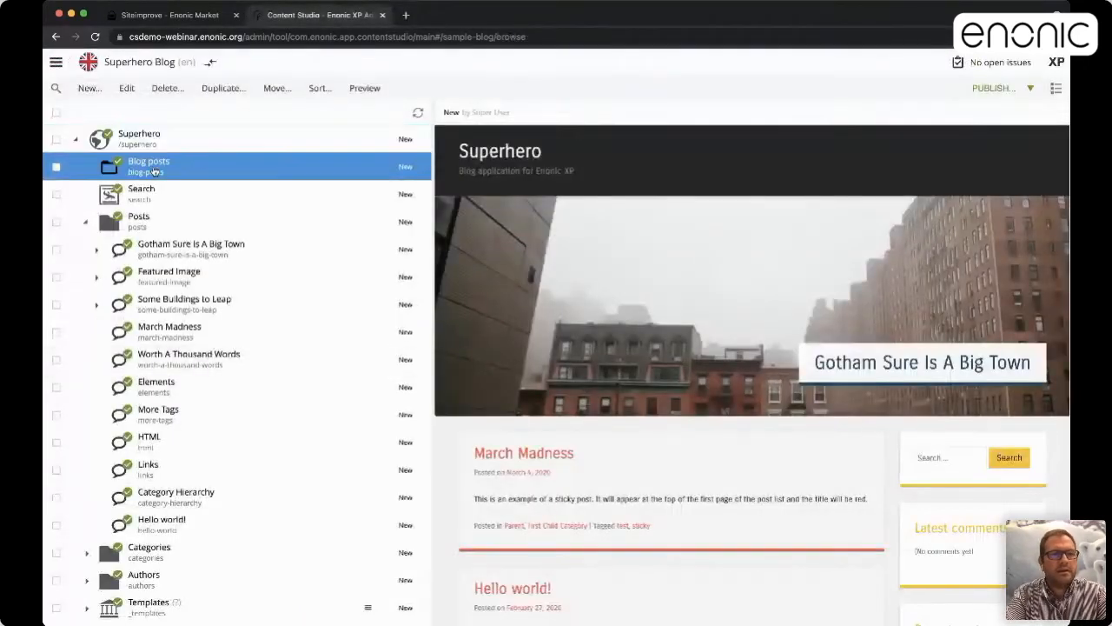
right_click(153, 171)
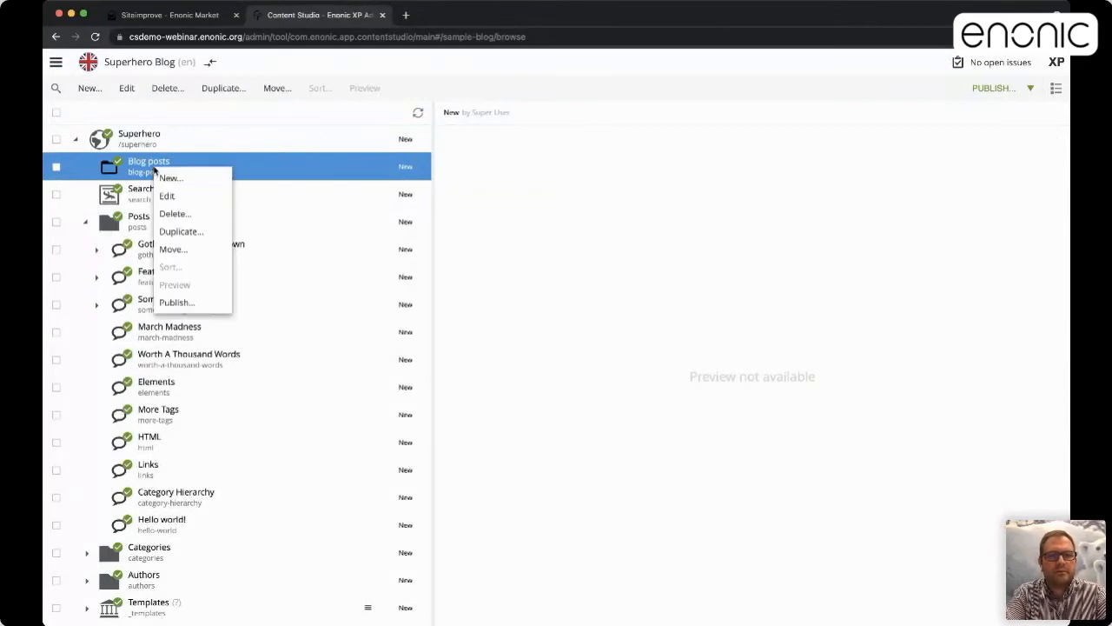
left_click(171, 177)
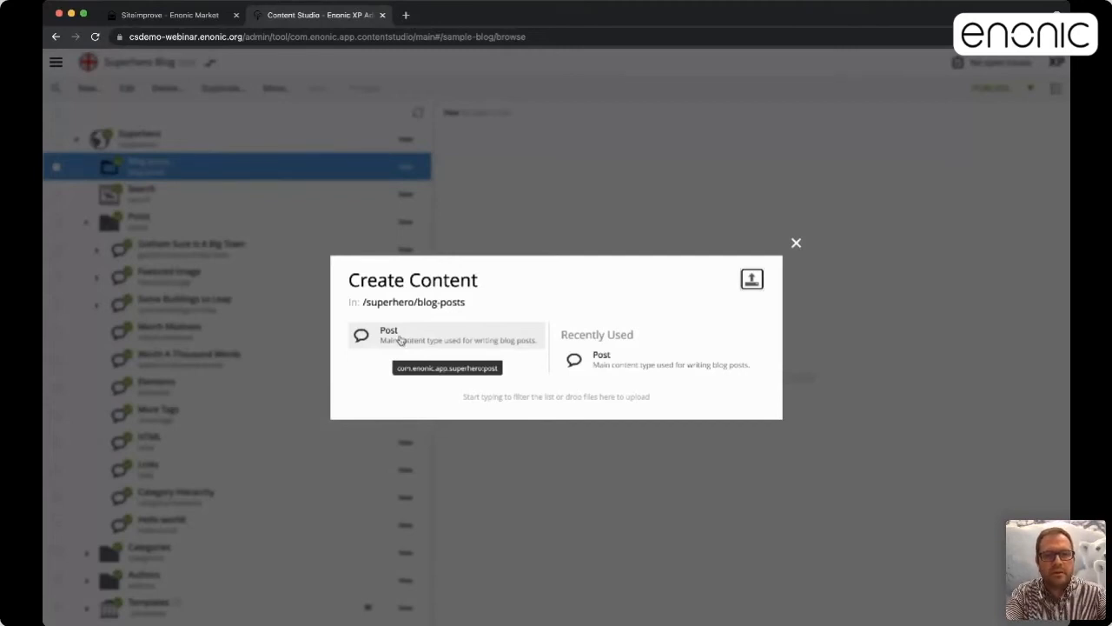
left_click(399, 339)
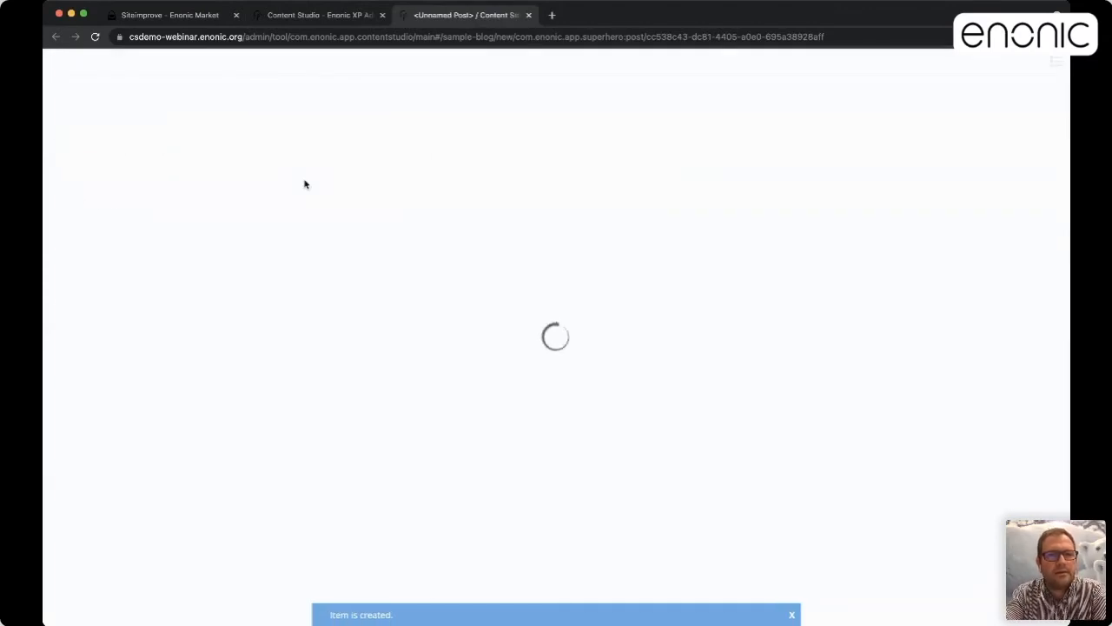
Title the post 'This is our demo post' (path this-is-our-demo-post) and open the Author list
type("Thisi s a")
key("BackSpace")
key("BackSpace")
key("BackSpace")
key("BackSpace")
key("BackSpace")
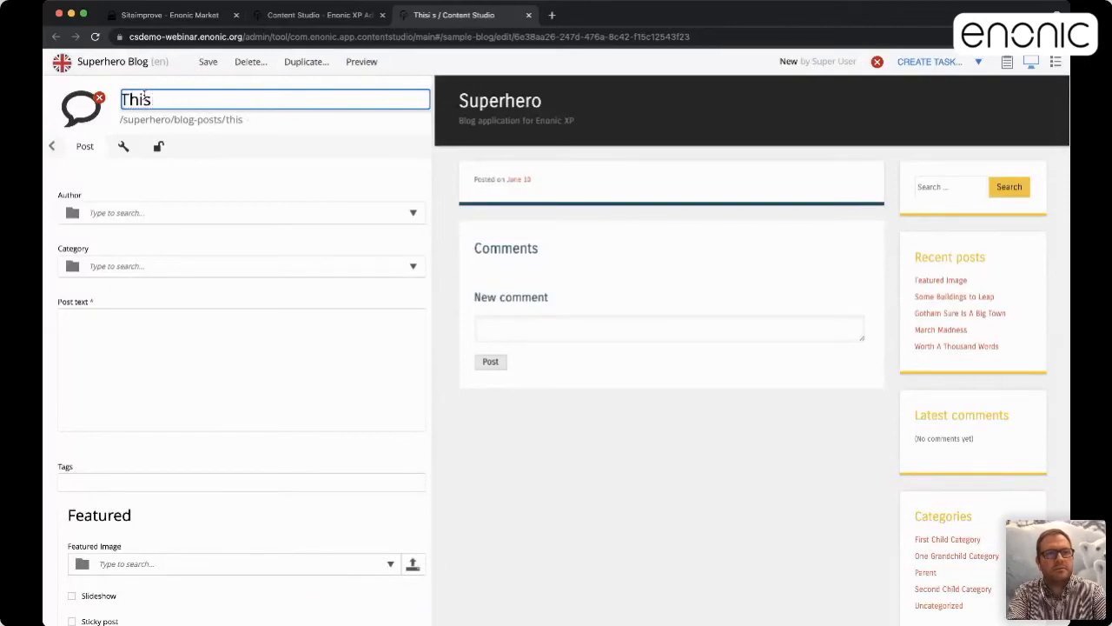
type("is our demo post")
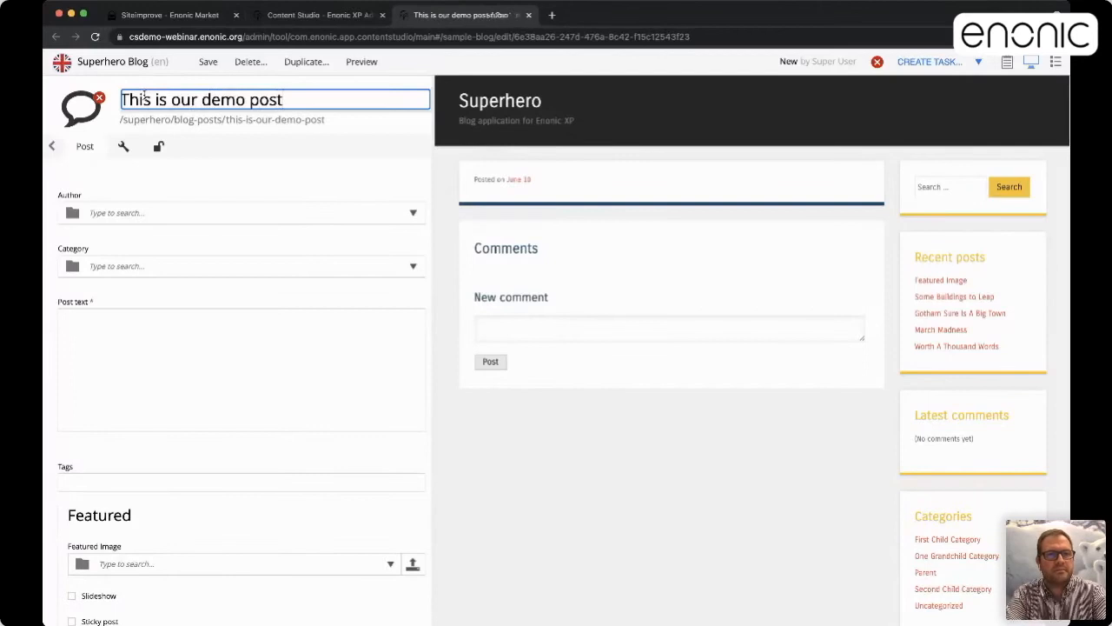
key("Tab")
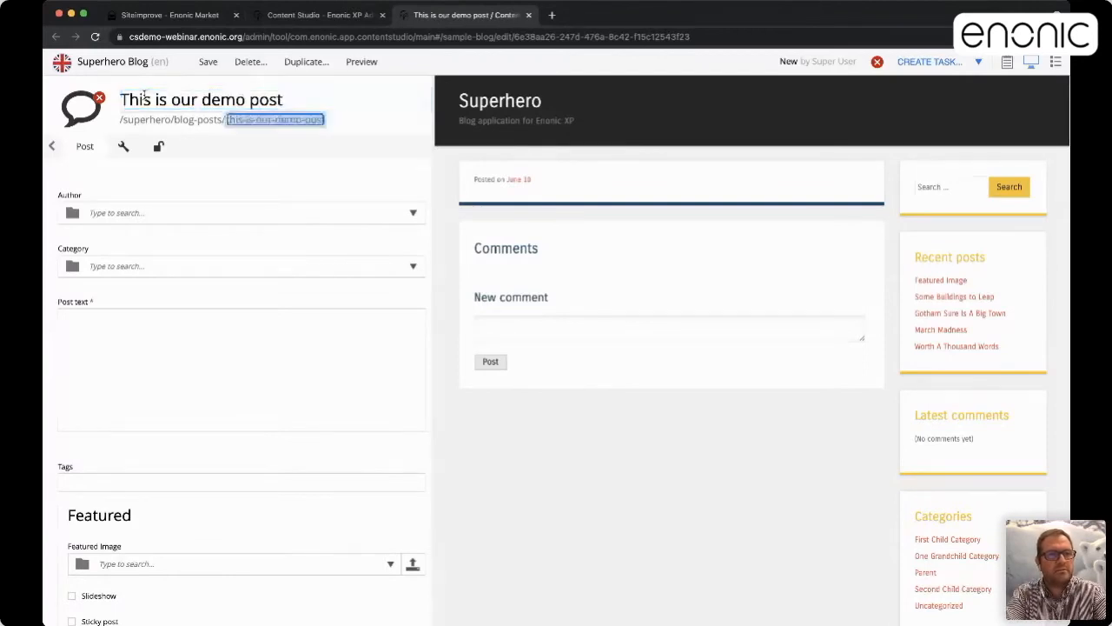
key("Tab")
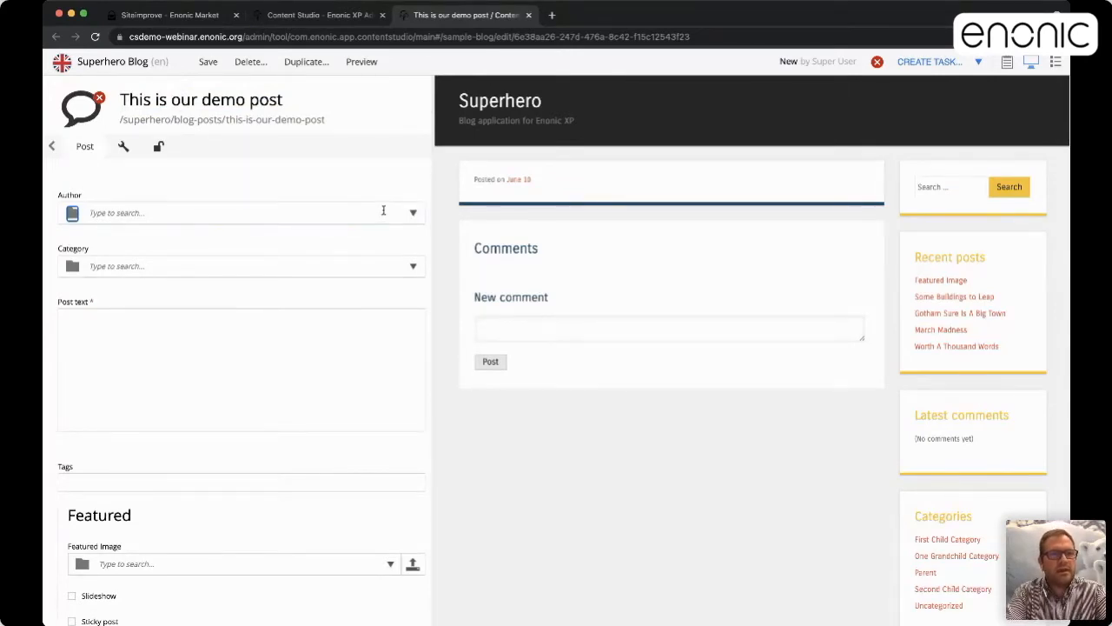
left_click(383, 211)
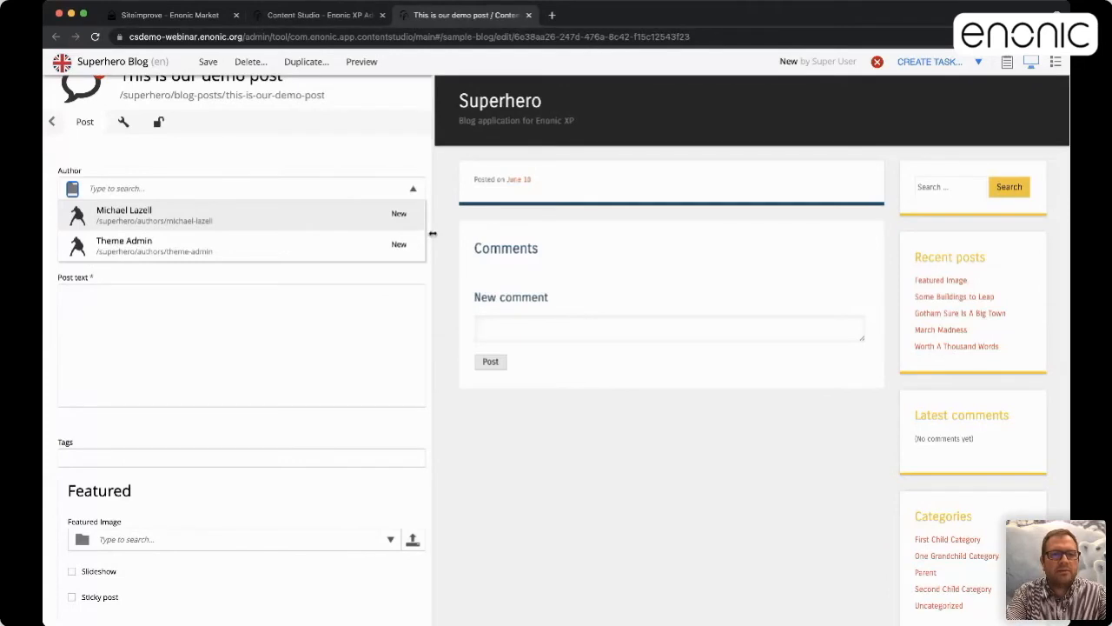
left_click_drag(432, 233, 300, 235)
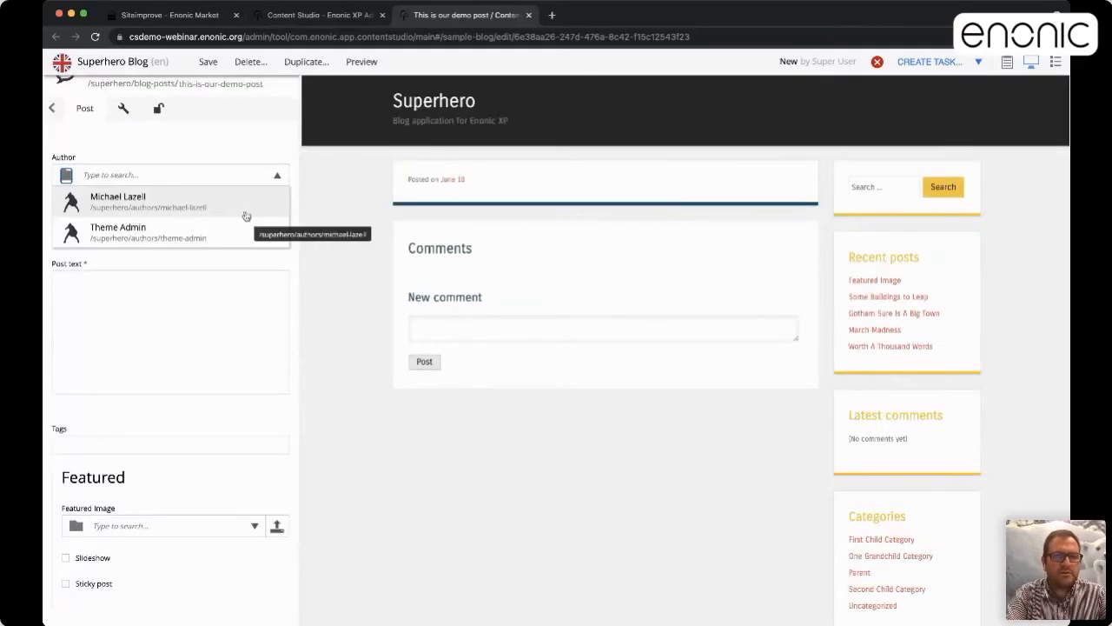
left_click_drag(299, 226, 423, 226)
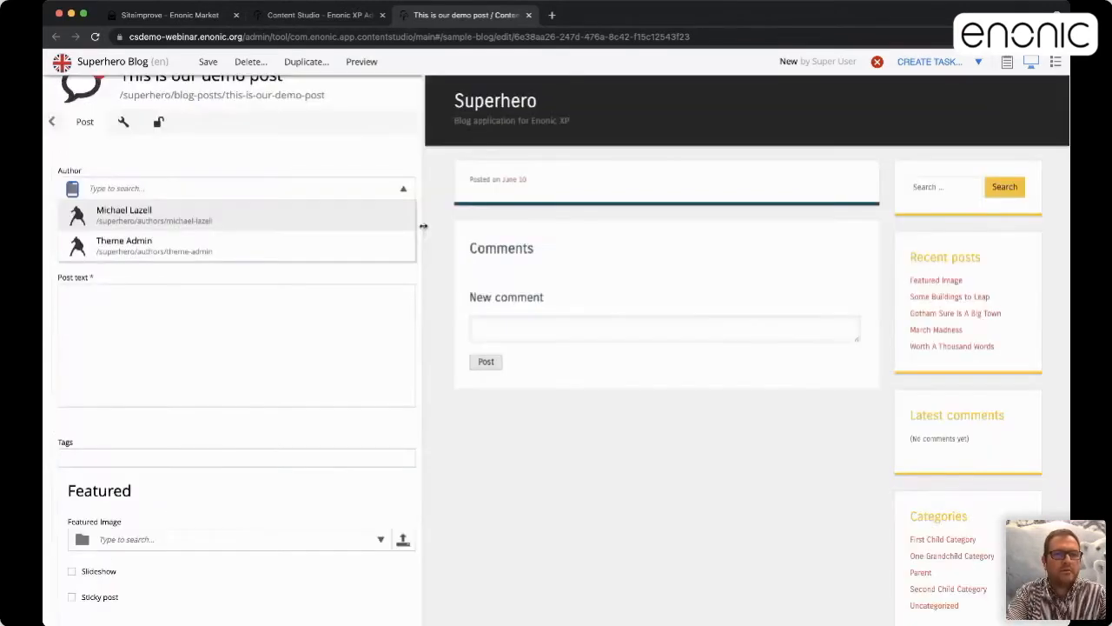
Pick the first listed author, tick three categories, and enter 'Text' as the post text
left_click(199, 219)
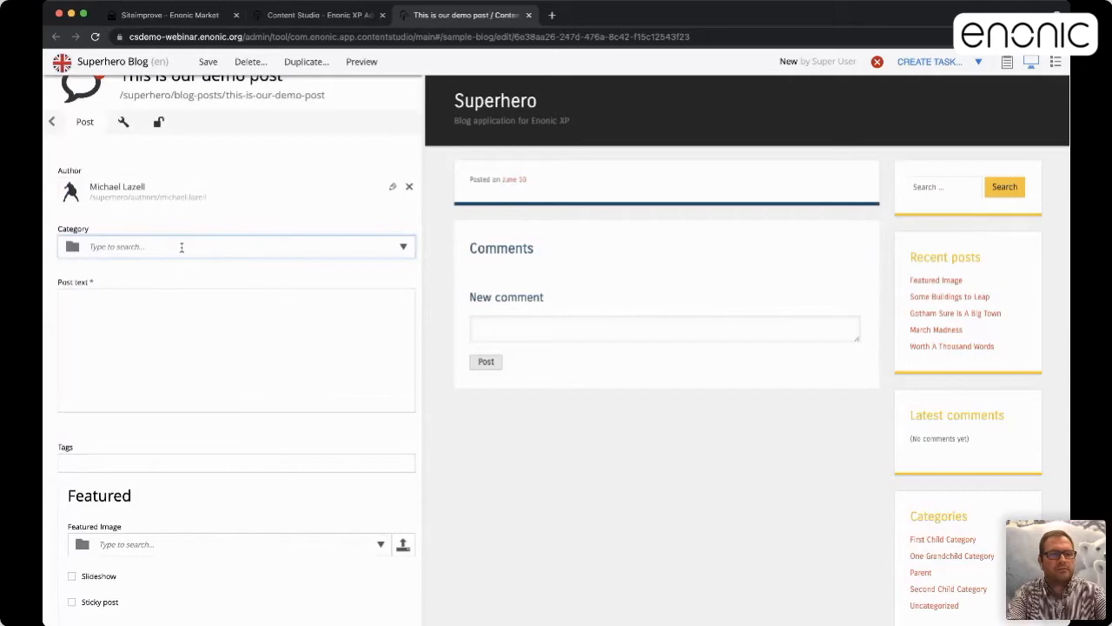
left_click(181, 247)
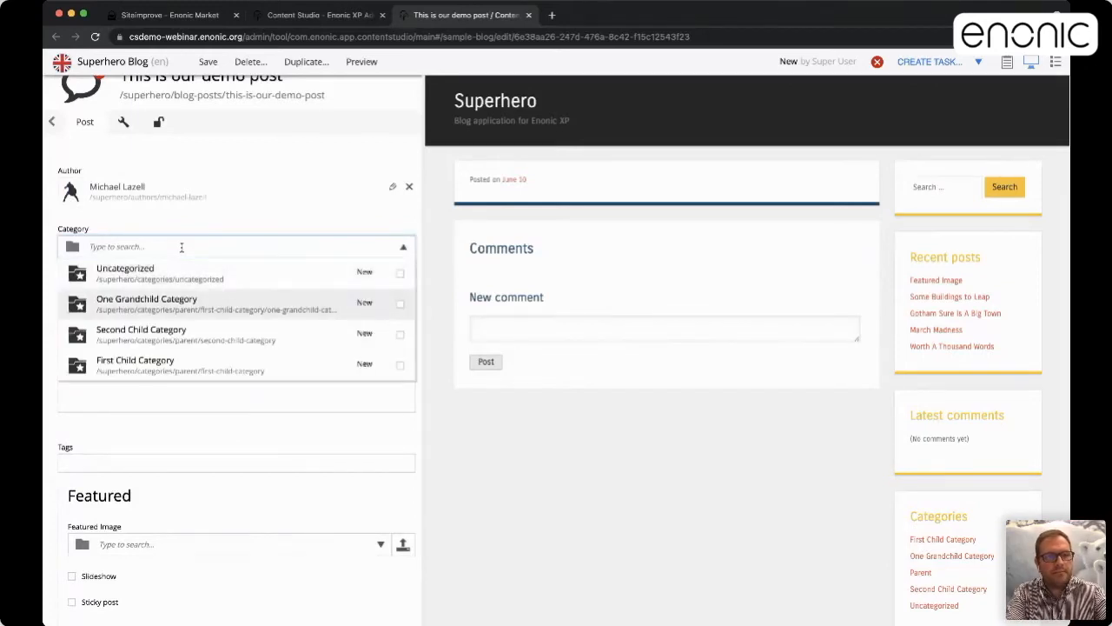
key("space")
key("Down")
key("space")
key("Down")
key("space")
key("Return")
key("Tab")
type("Text")
Add the tag 'Enonic XP' to the post
scroll(94, 432, "down", 2)
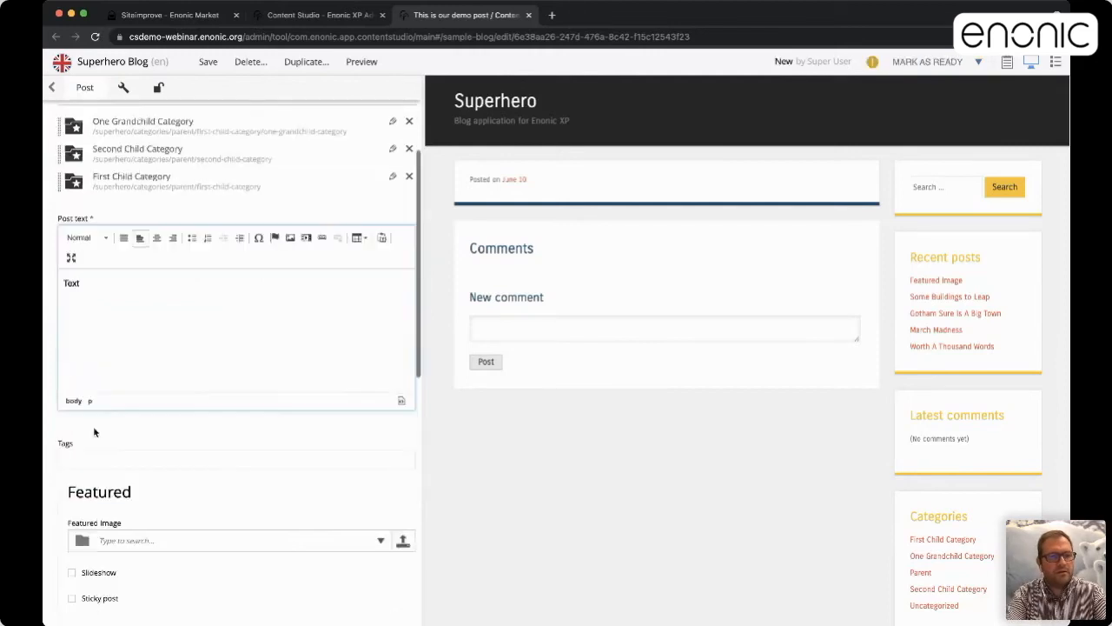
left_click(69, 457)
type("enonic")
key("Down")
key("Return")
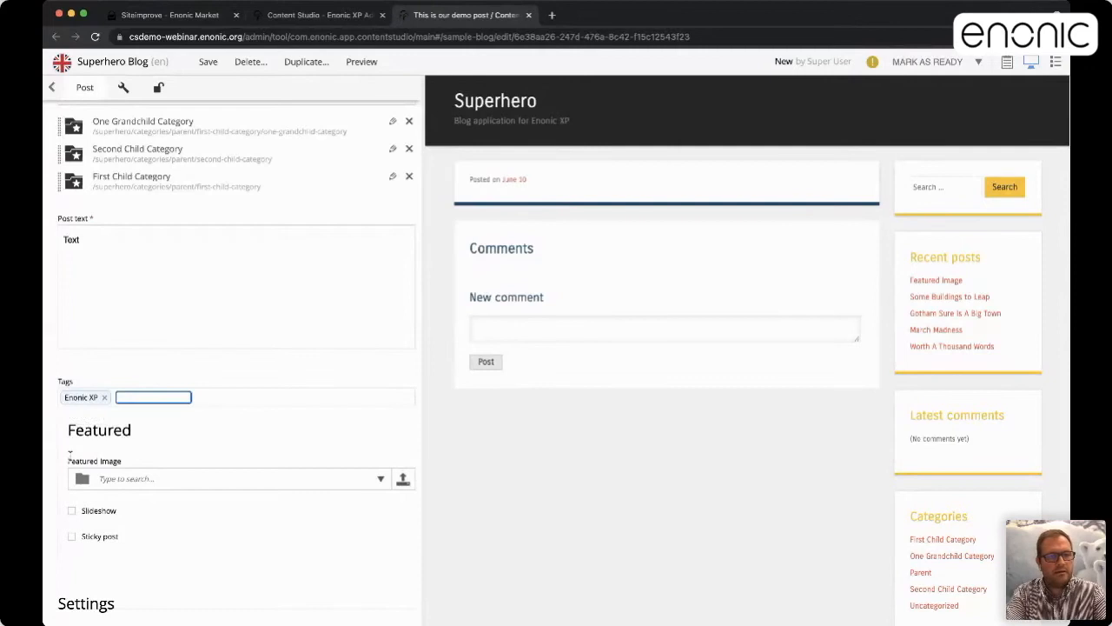
left_click(70, 453)
Set superhero_4.jpg as the featured image and save the post
scroll(391, 306, "down", 3)
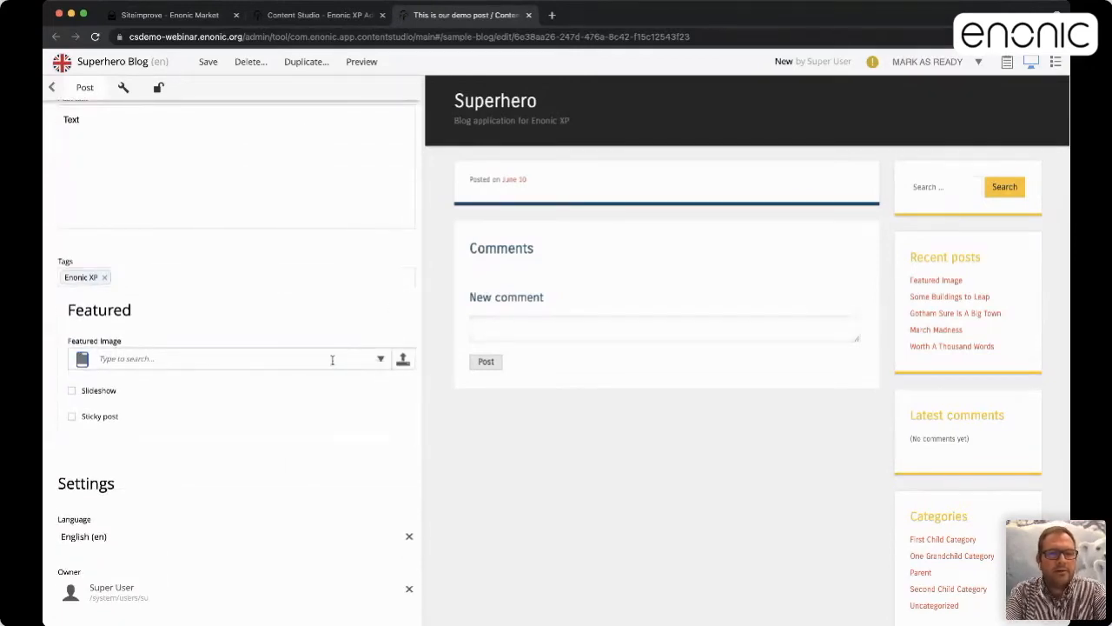
left_click(381, 358)
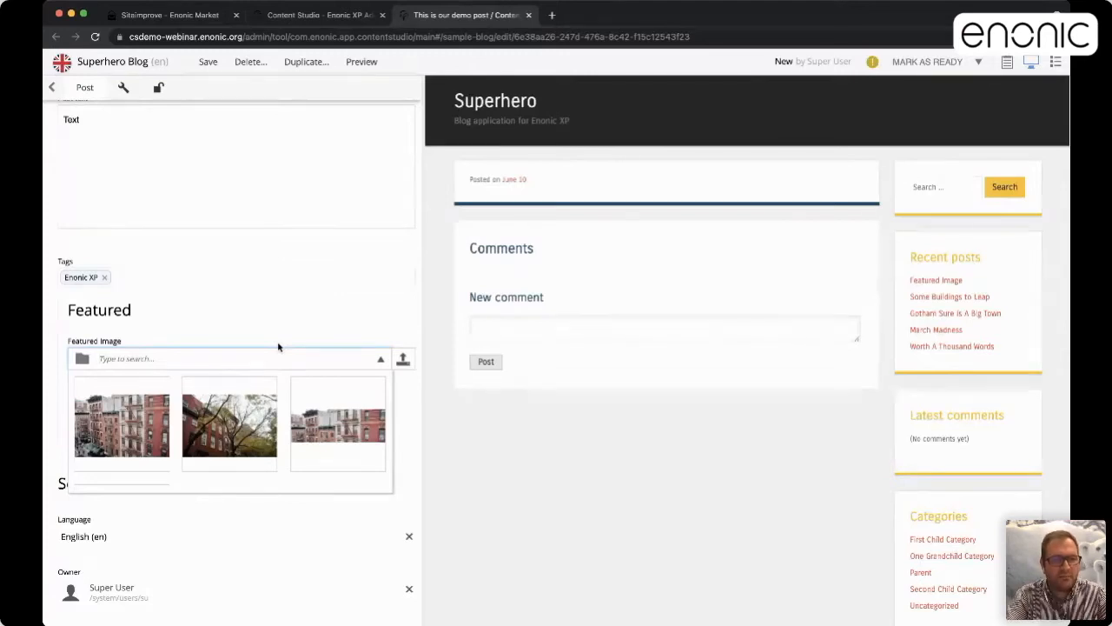
left_click_drag(425, 321, 242, 317)
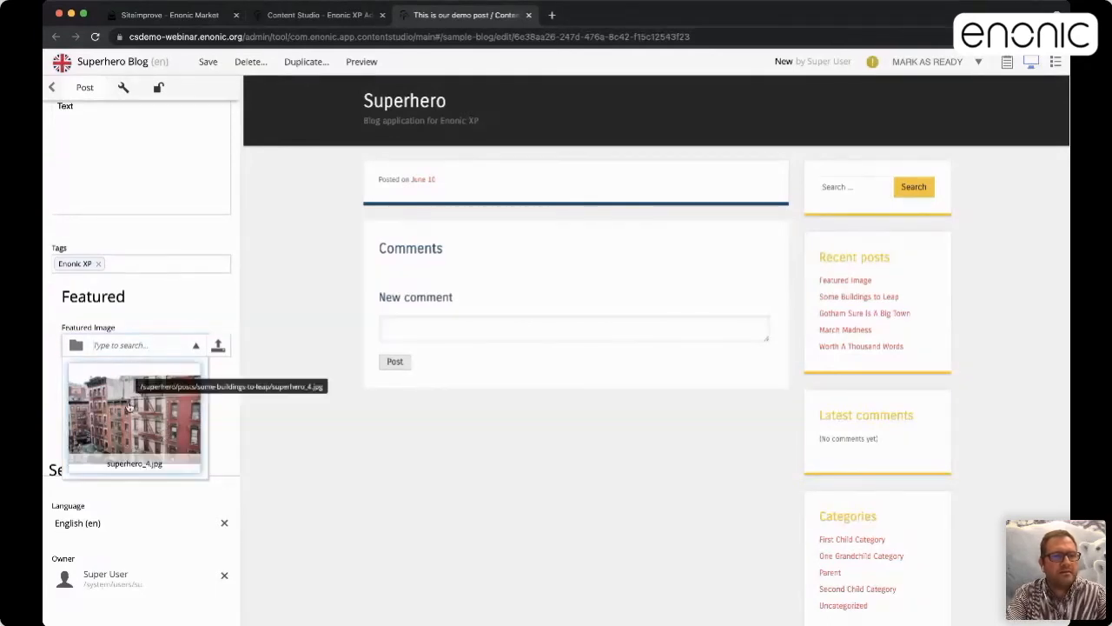
scroll(157, 409, "down", 1)
scroll(157, 409, "down", 2)
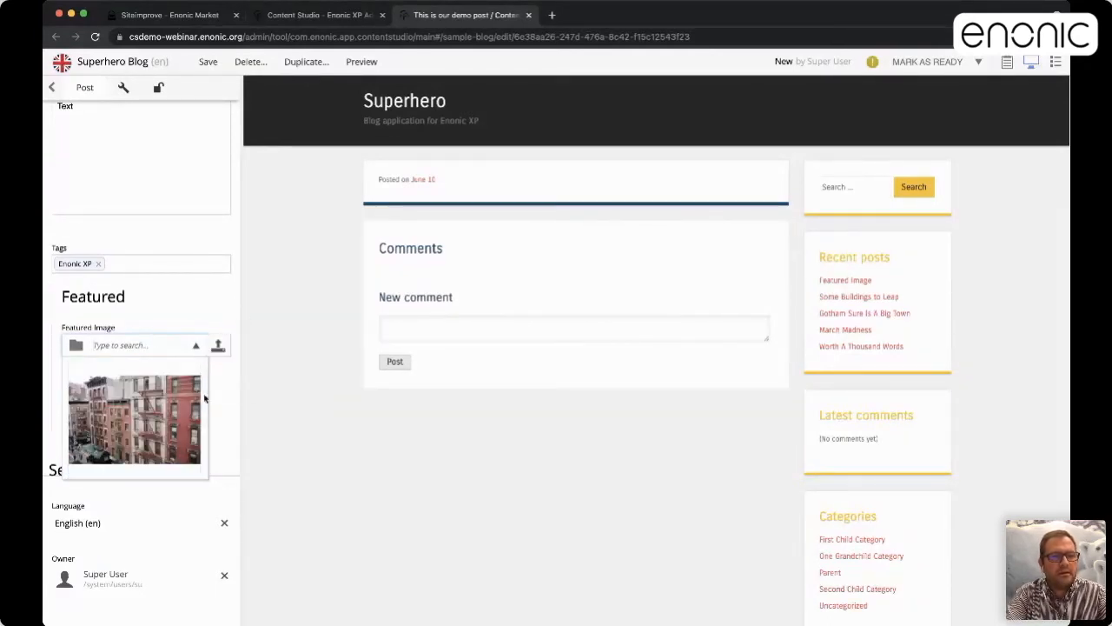
left_click(163, 419)
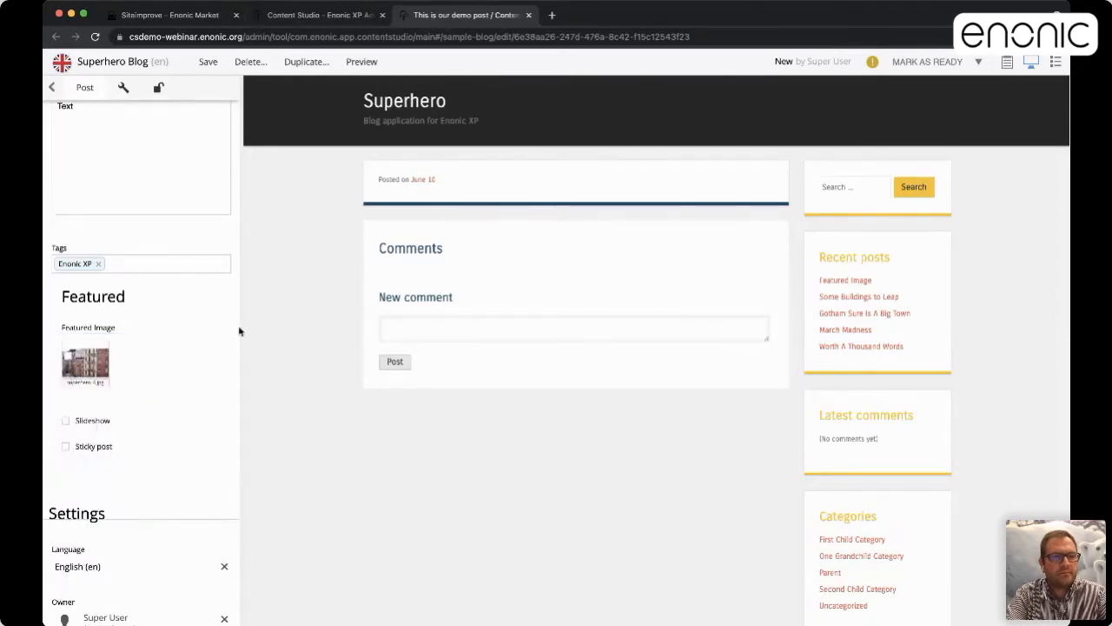
left_click_drag(240, 331, 341, 336)
left_click(191, 384)
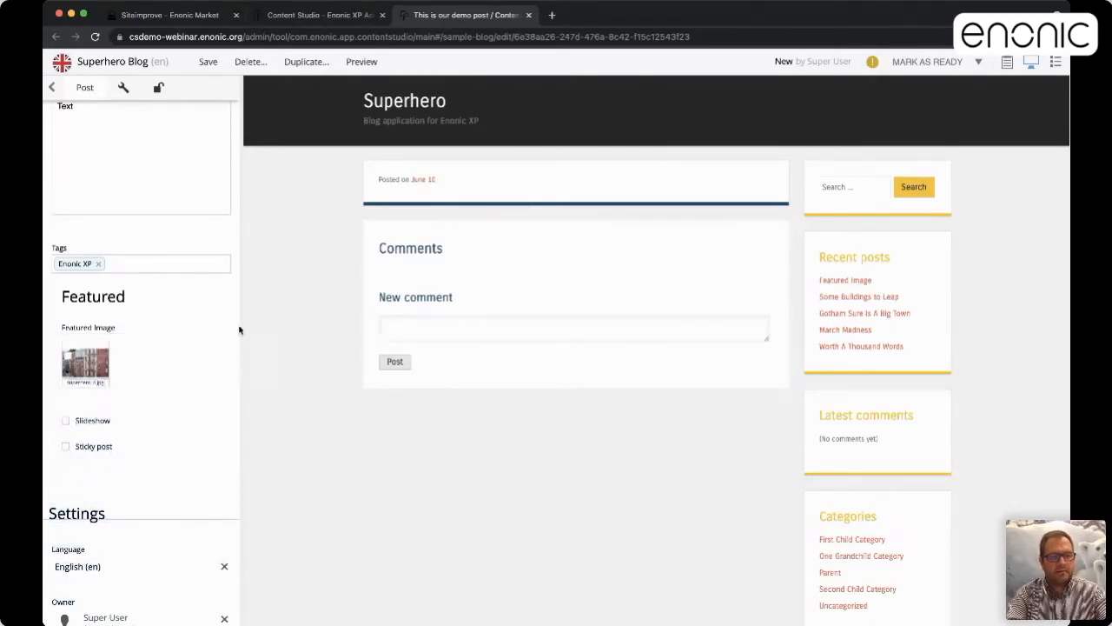
key("ctrl+s")
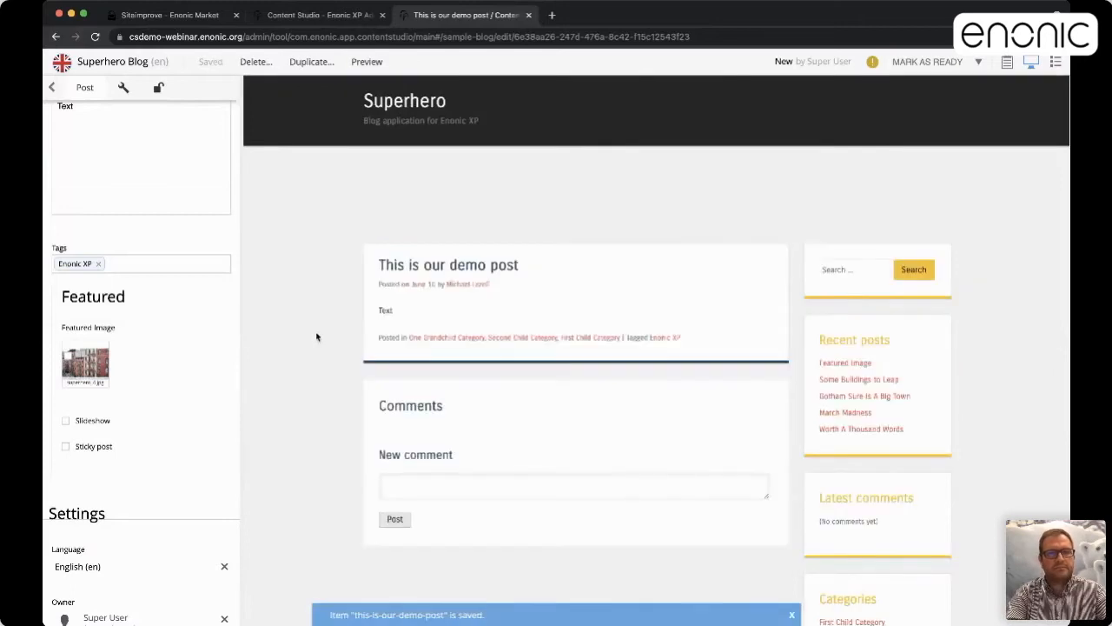
Customize the post's page from the preview to show its Default Page (Main page controller) components
left_click_drag(240, 301, 405, 300)
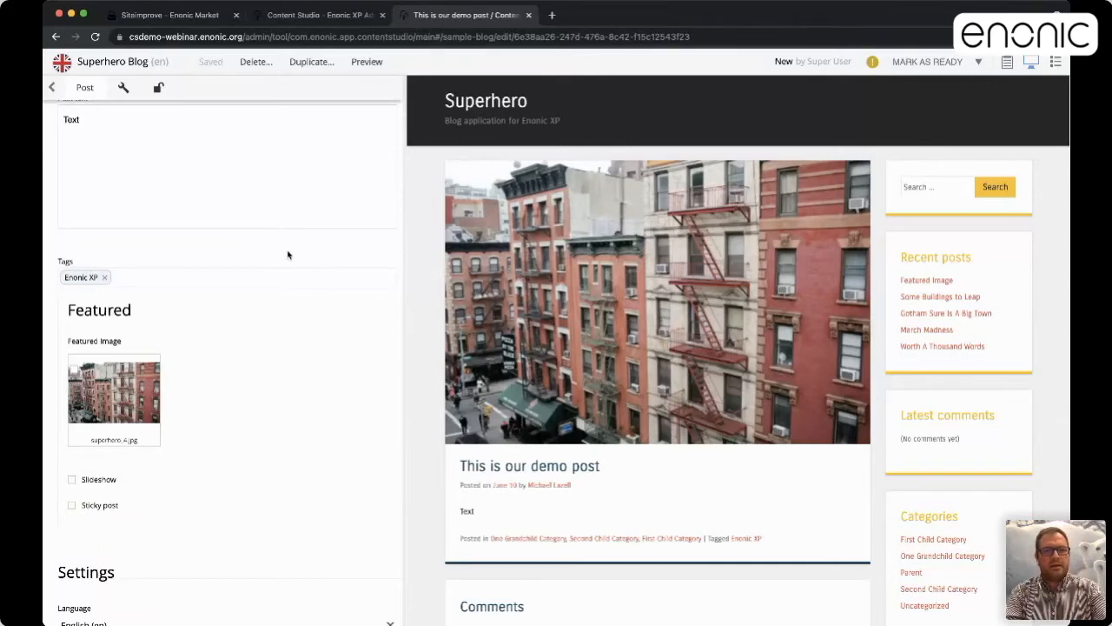
scroll(288, 253, "up", 5)
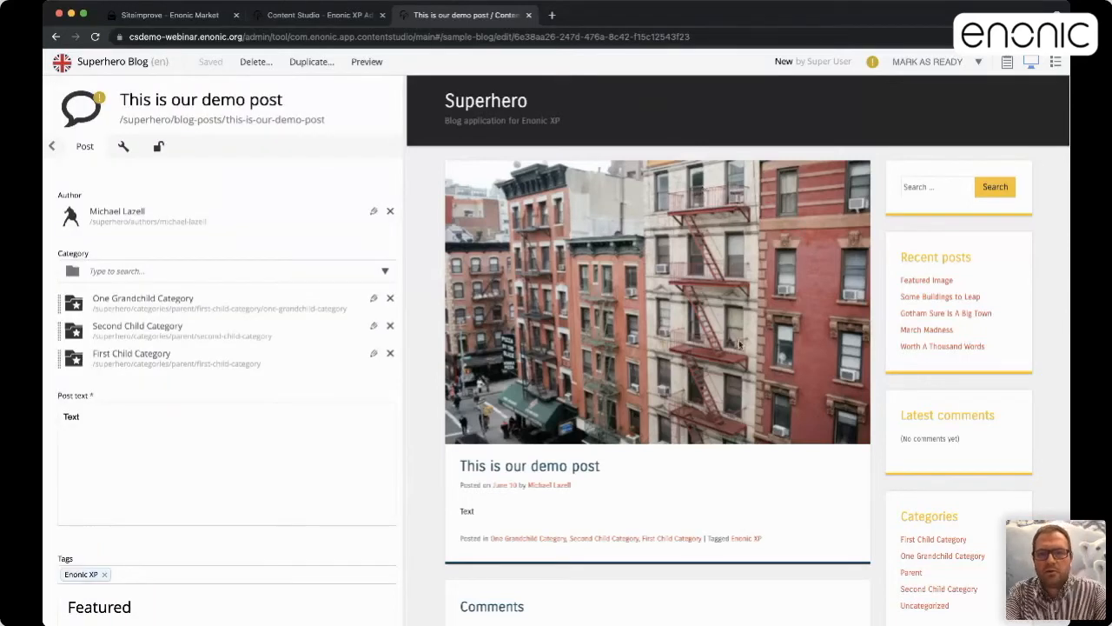
left_click(695, 277)
left_click(682, 316)
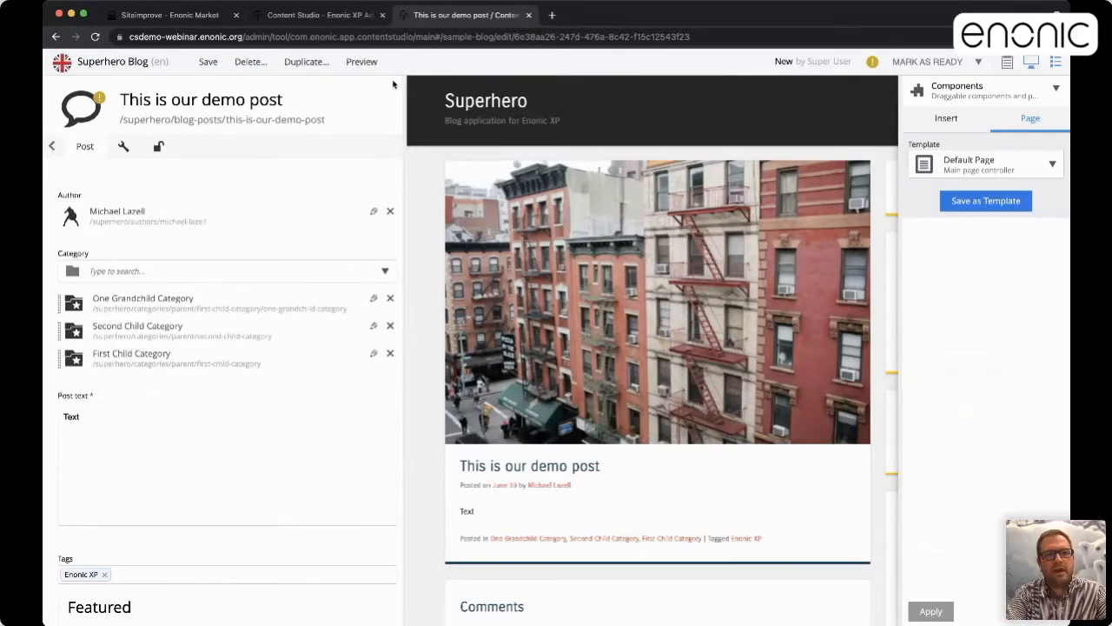
Collapse the form and move the Search form part to the top of the page
left_click(54, 148)
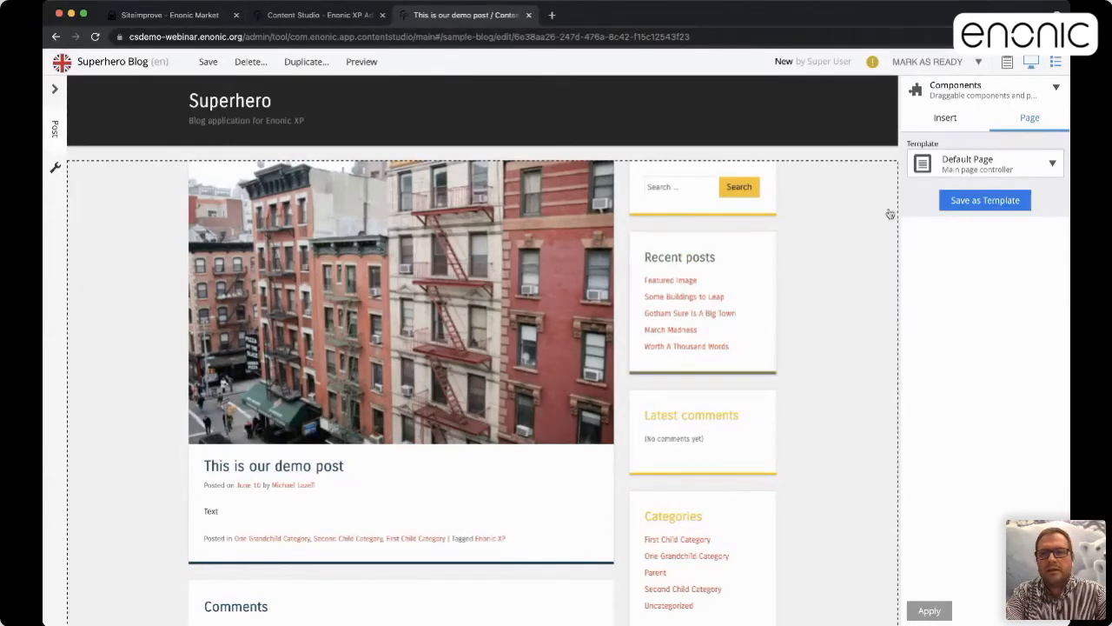
left_click(938, 116)
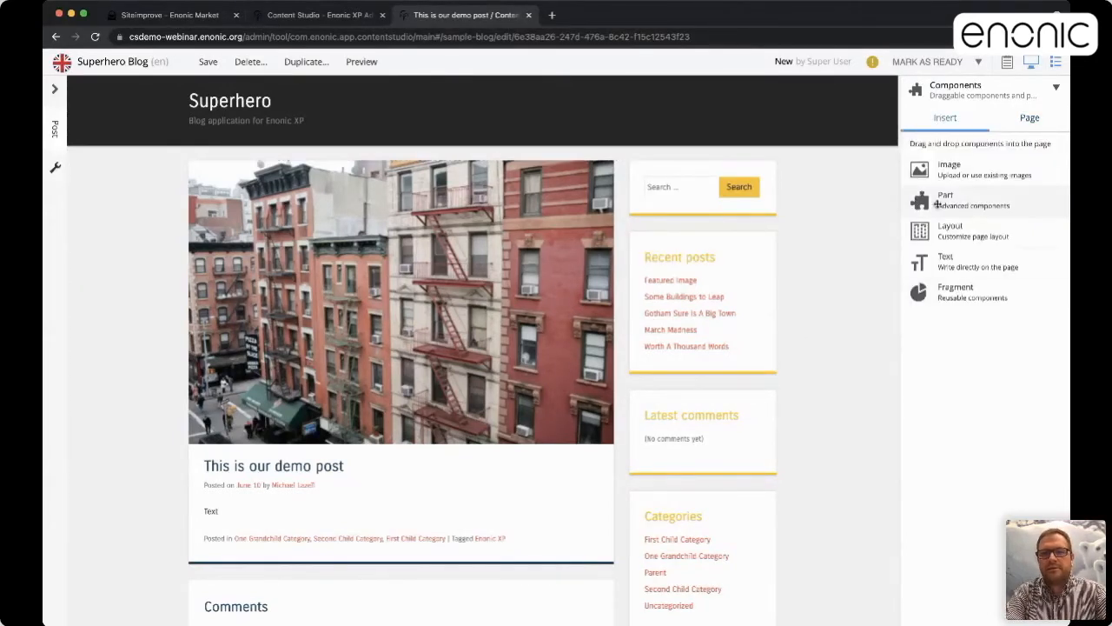
left_click_drag(909, 222, 789, 309)
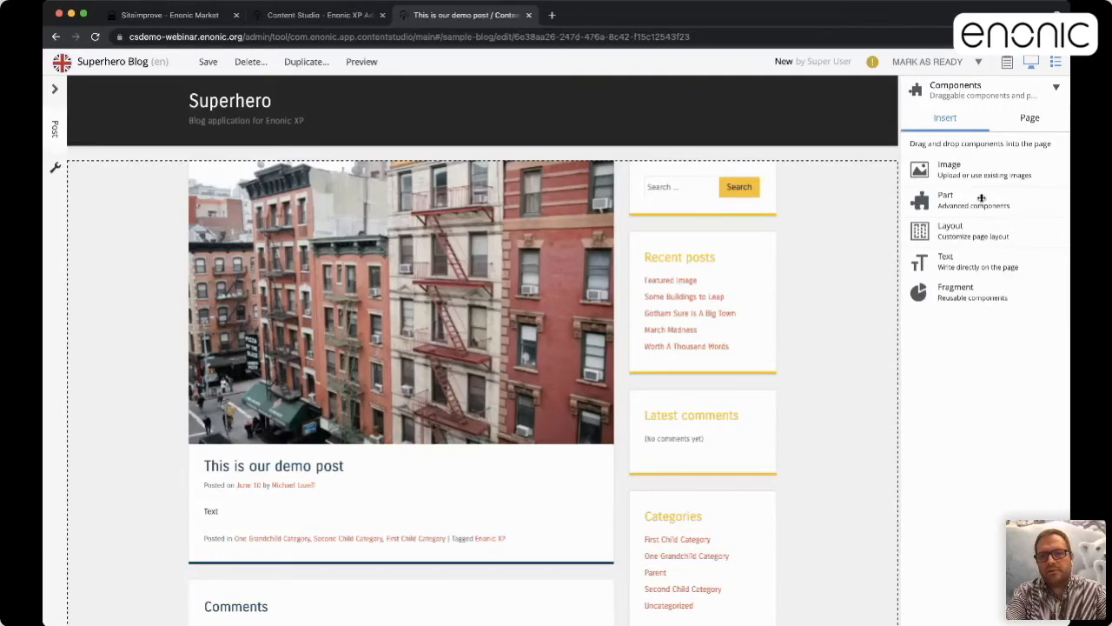
left_click_drag(774, 212, 669, 147)
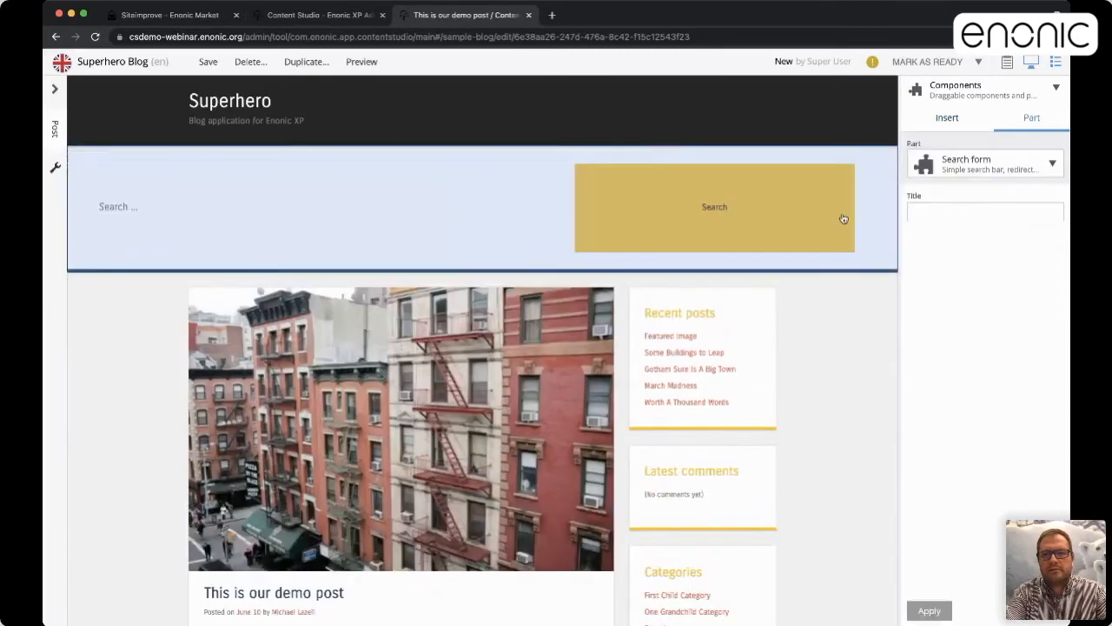
left_click(947, 123)
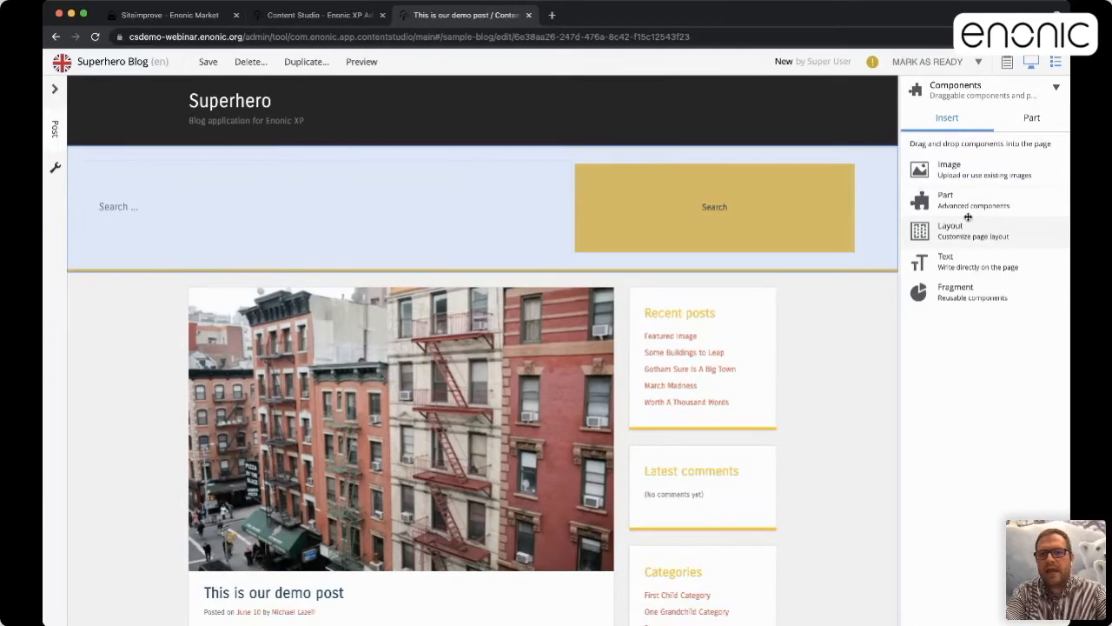
Add a Three columns layout holding Latest comments, Recent posts and Search form, left to right
left_click_drag(963, 228, 591, 315)
left_click(639, 329)
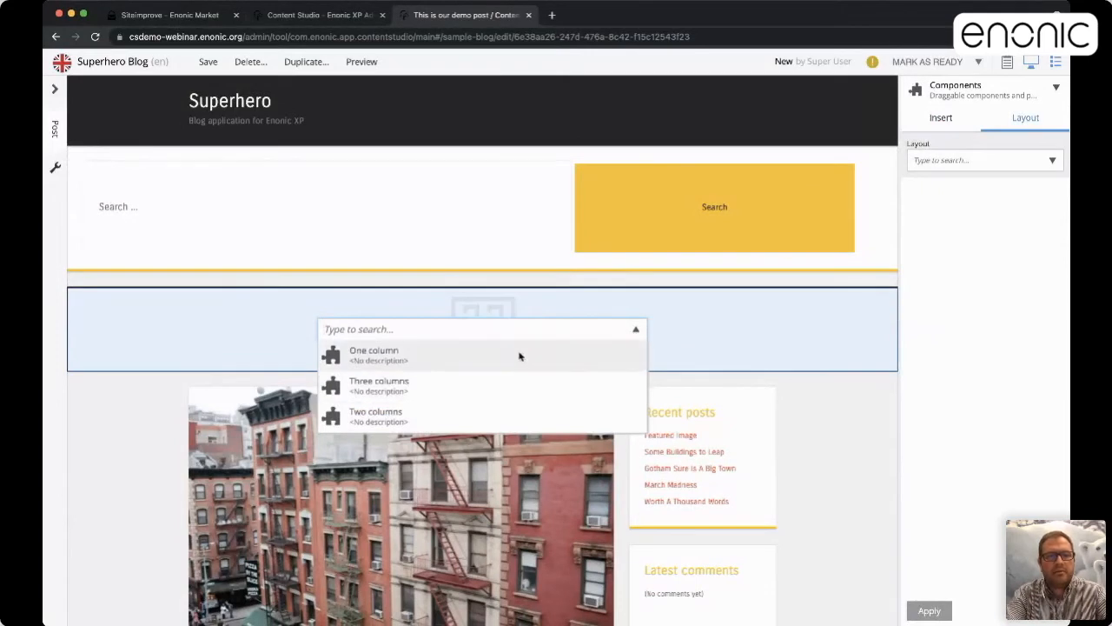
left_click(472, 394)
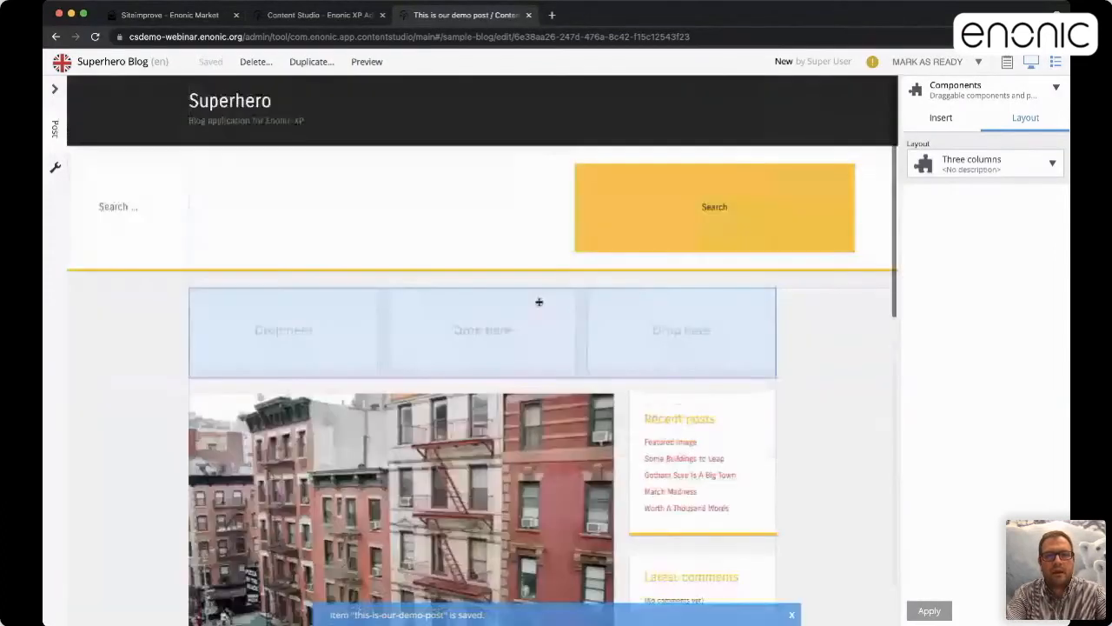
left_click_drag(795, 216, 683, 250)
left_click_drag(735, 286, 529, 216)
left_click_drag(756, 366, 335, 234)
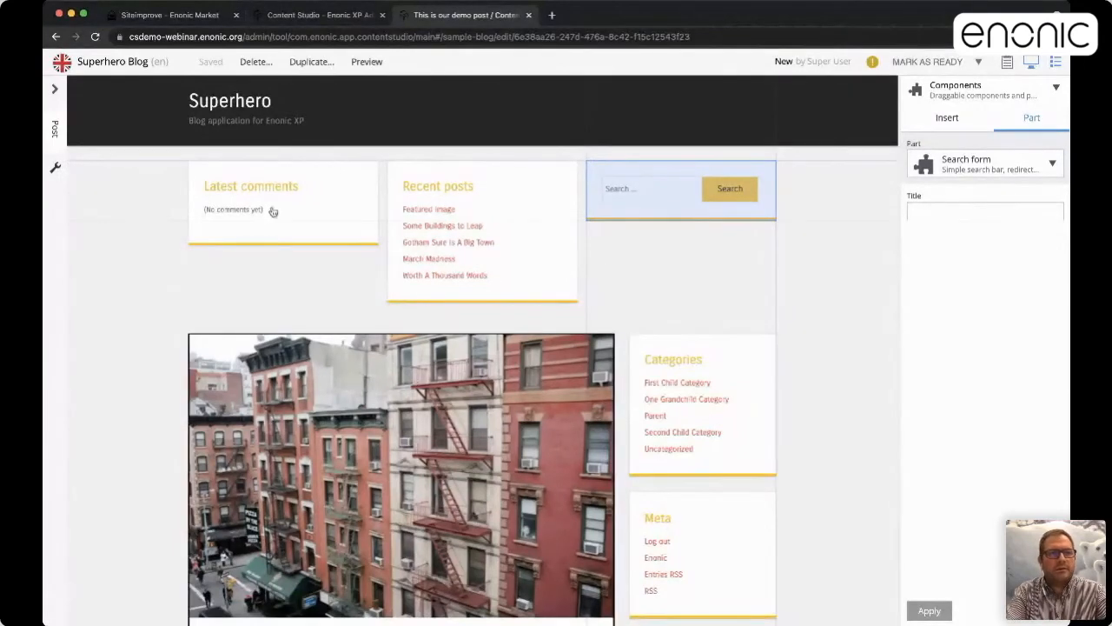
Open the Superhero site and fill its empty placeholder with a One column layout
left_click(58, 91)
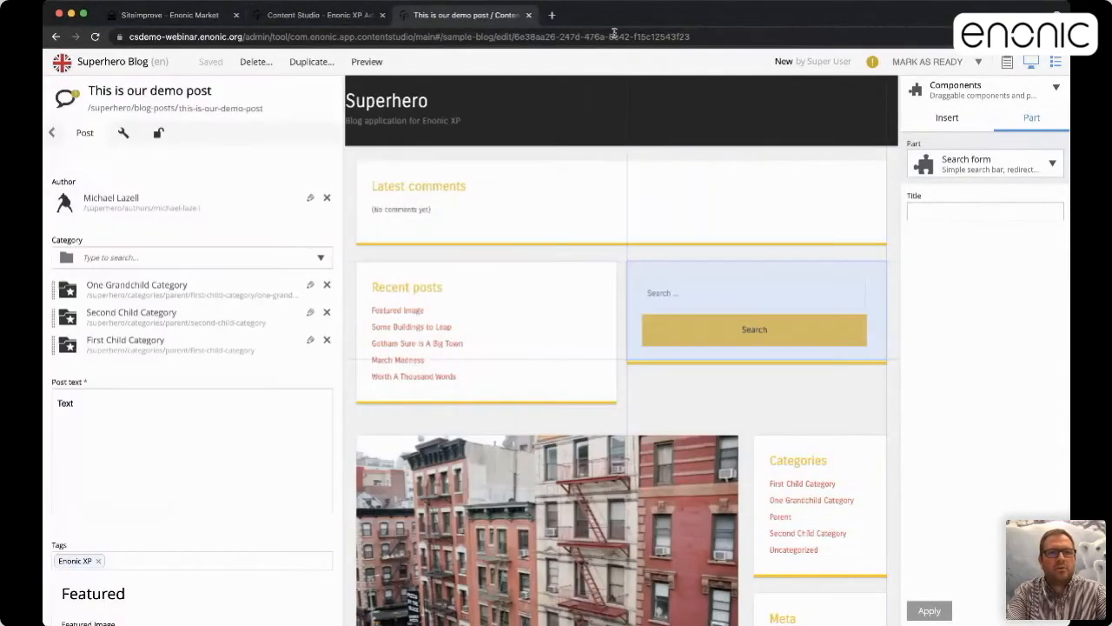
left_click(336, 16)
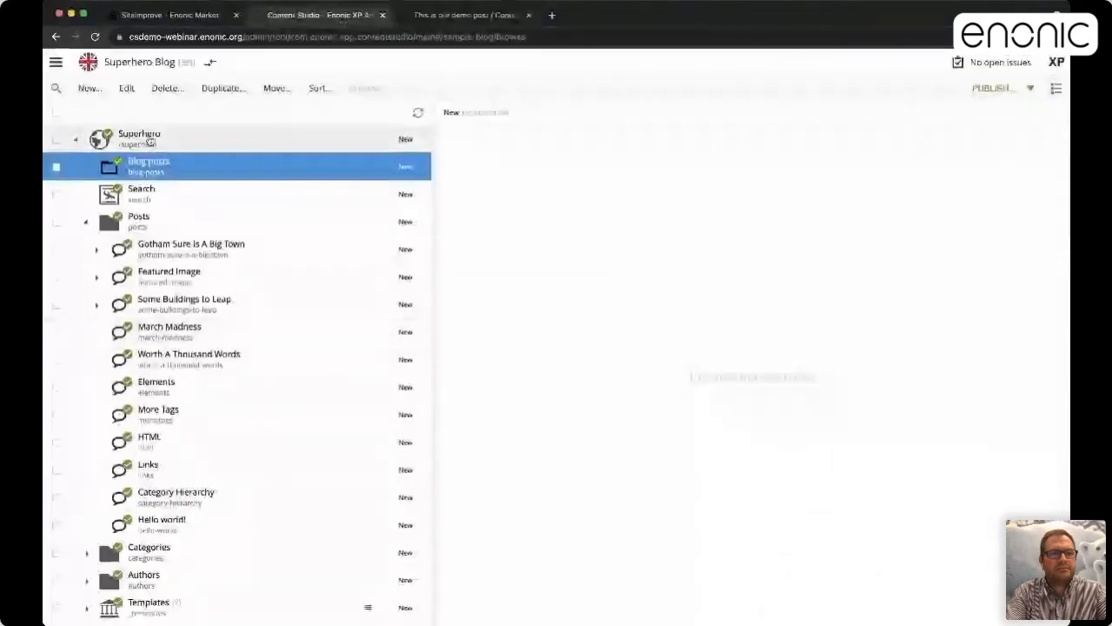
double_click(149, 140)
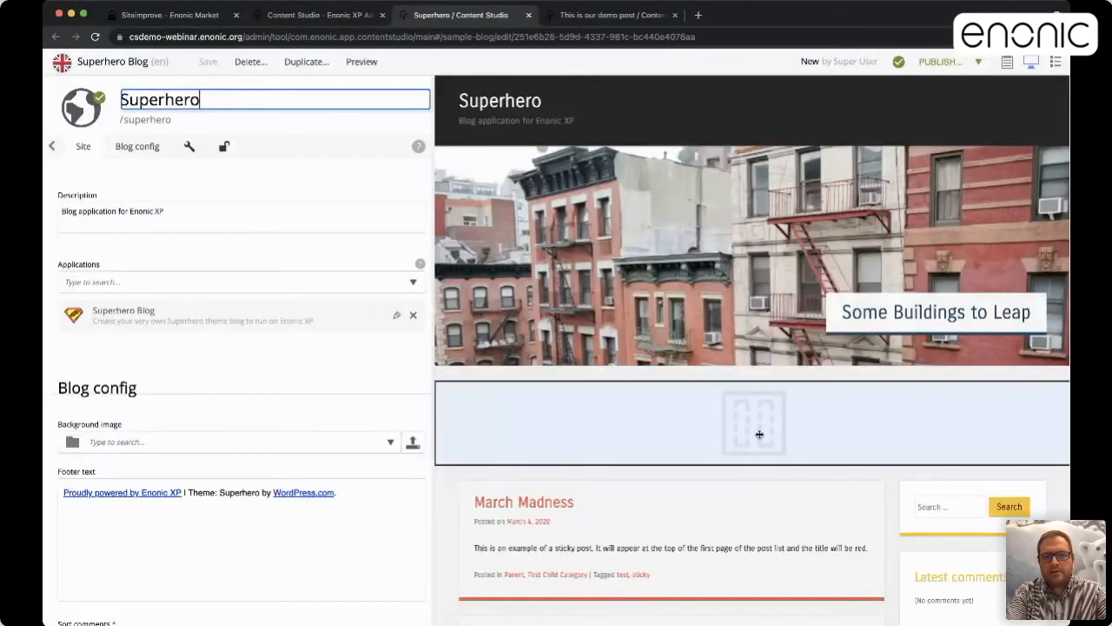
left_click(756, 407)
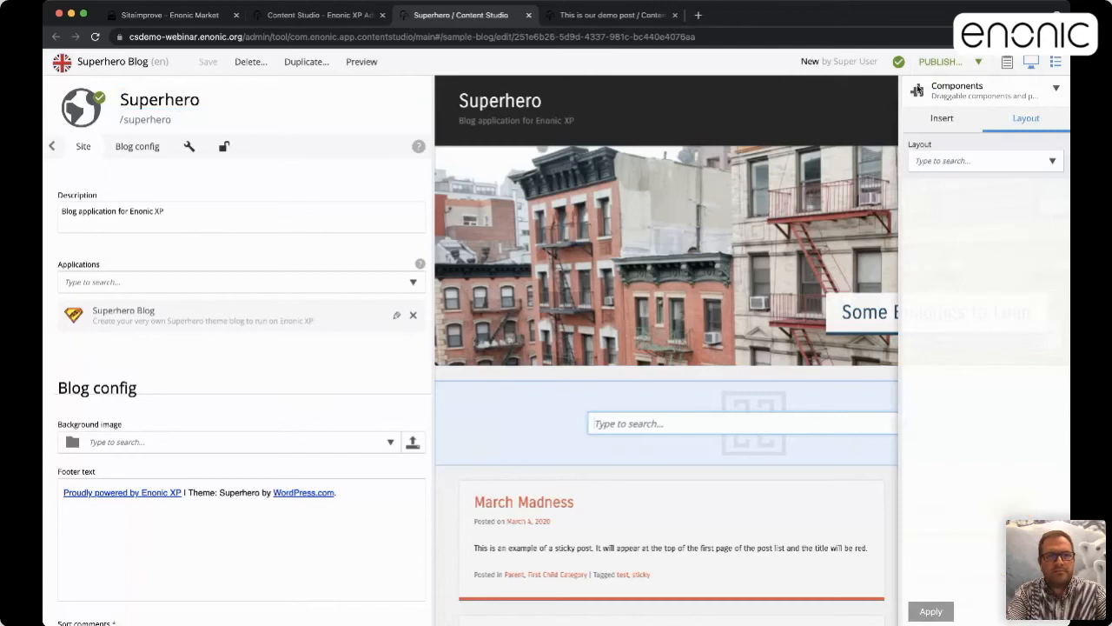
left_click(51, 146)
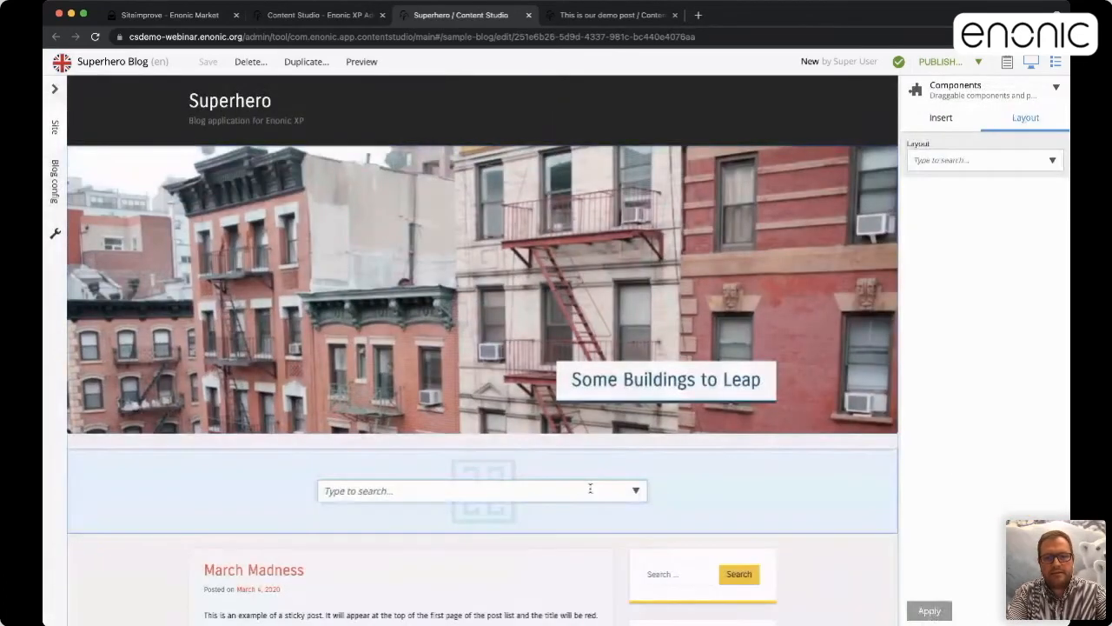
left_click(634, 490)
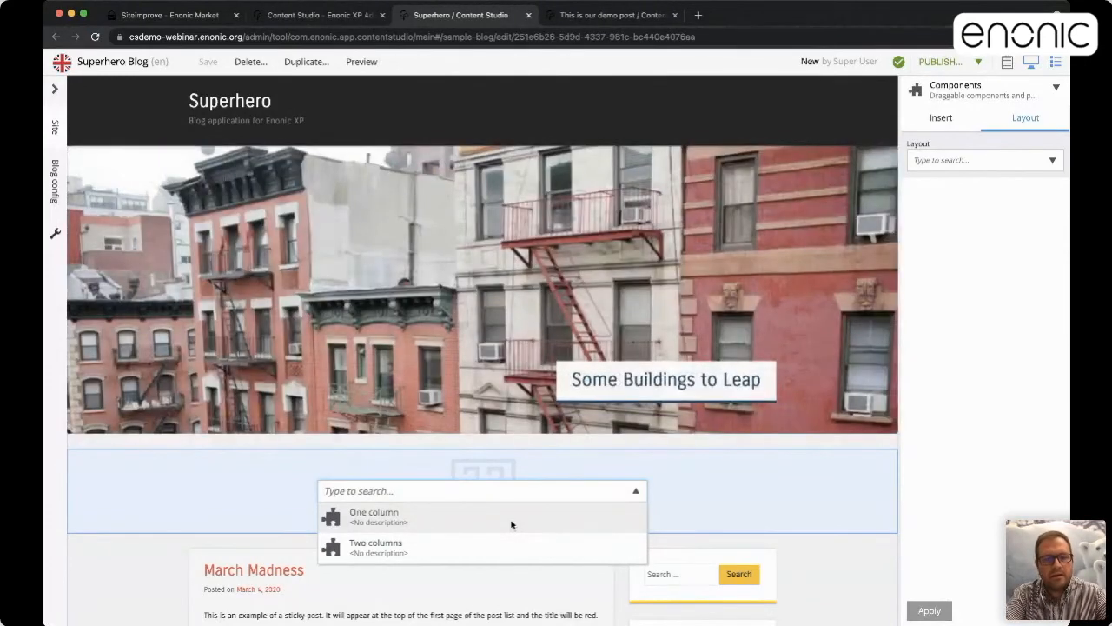
left_click(502, 520)
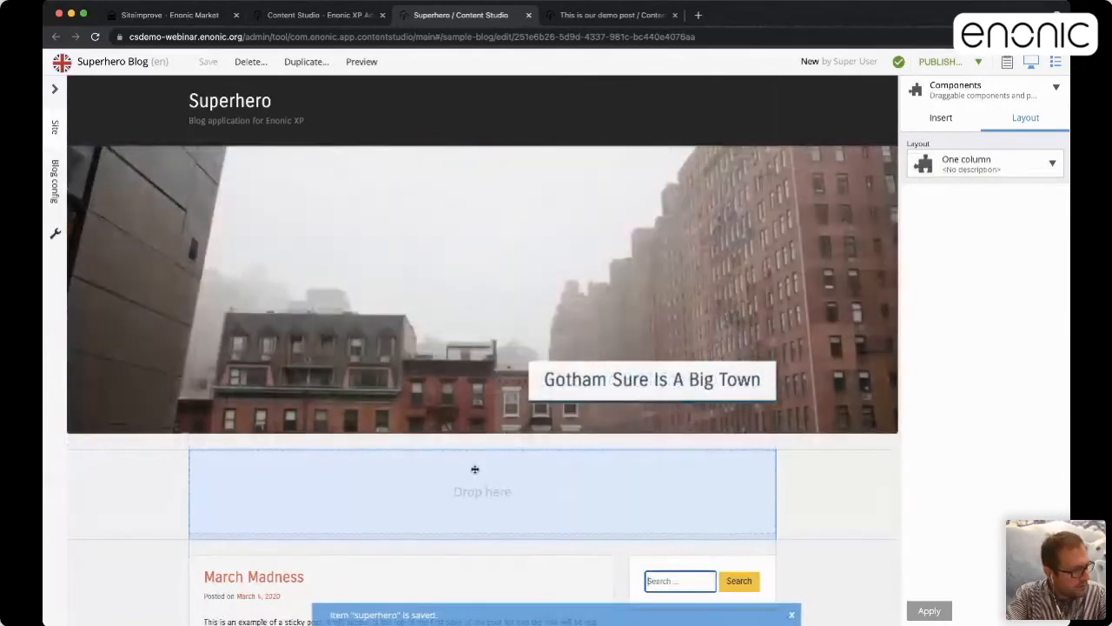
left_click(292, 15)
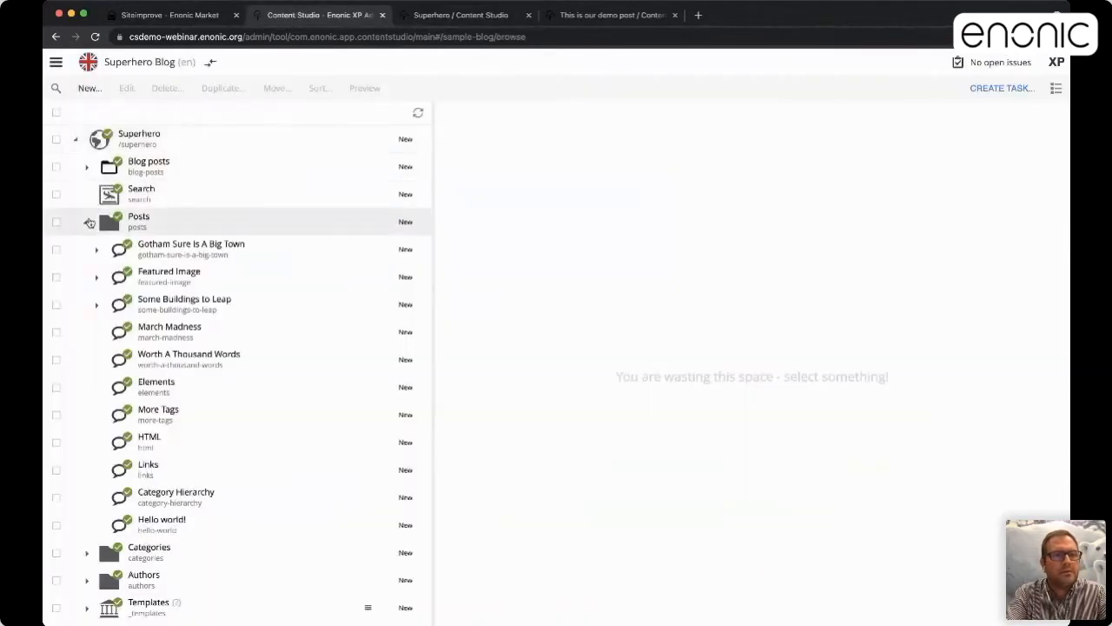
Expand the Authors folder and create a new Author item via its New... menu
left_click(87, 222)
left_click(86, 277)
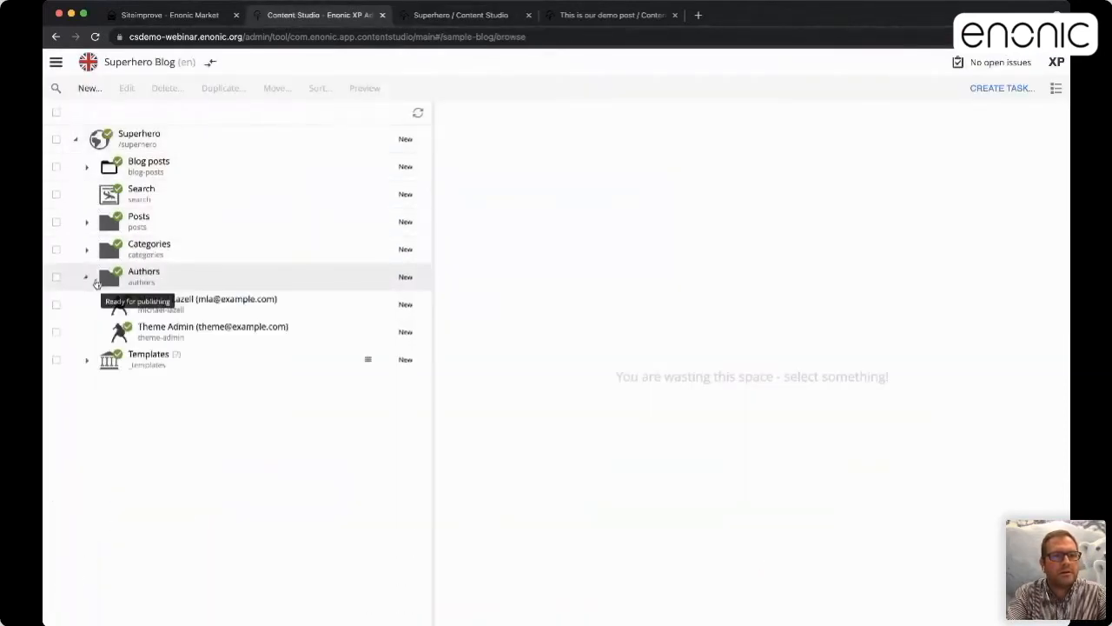
left_click(160, 276)
right_click(160, 275)
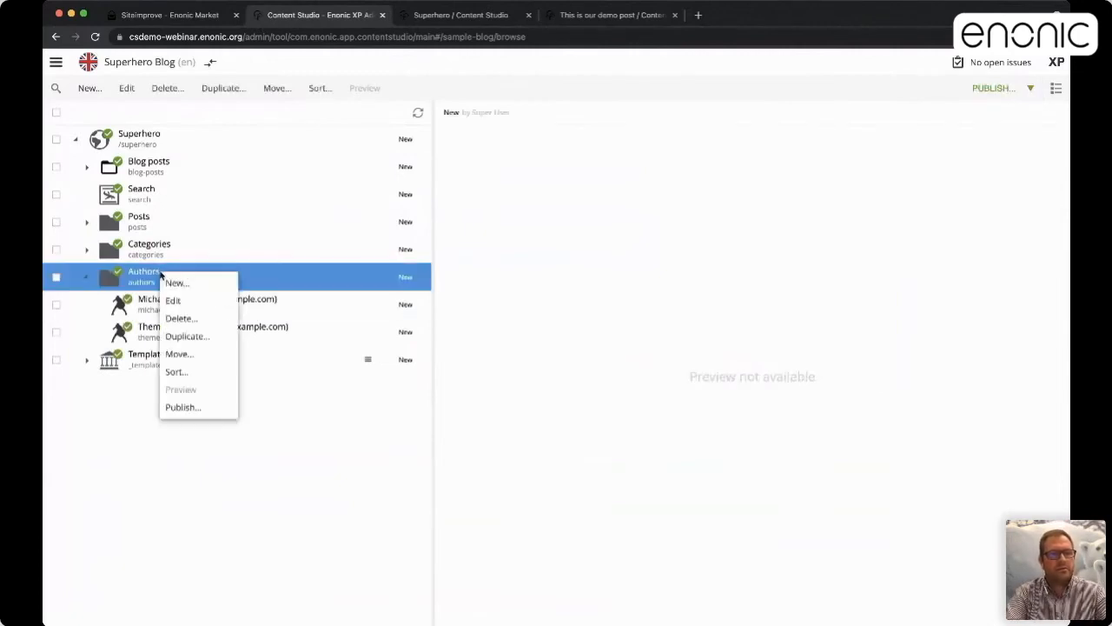
left_click(177, 282)
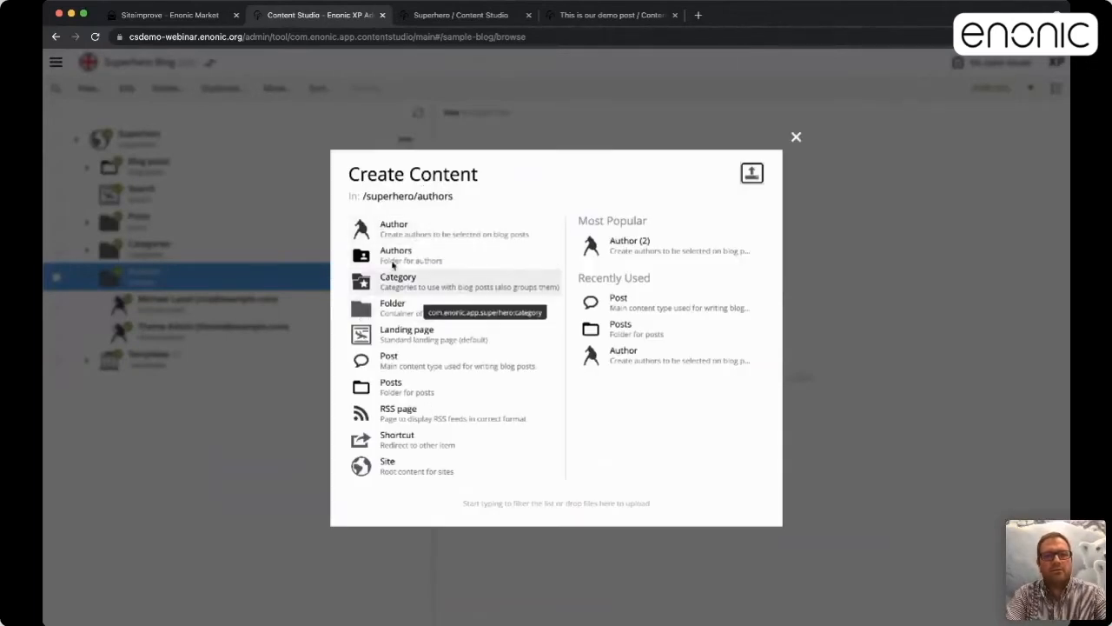
left_click(406, 233)
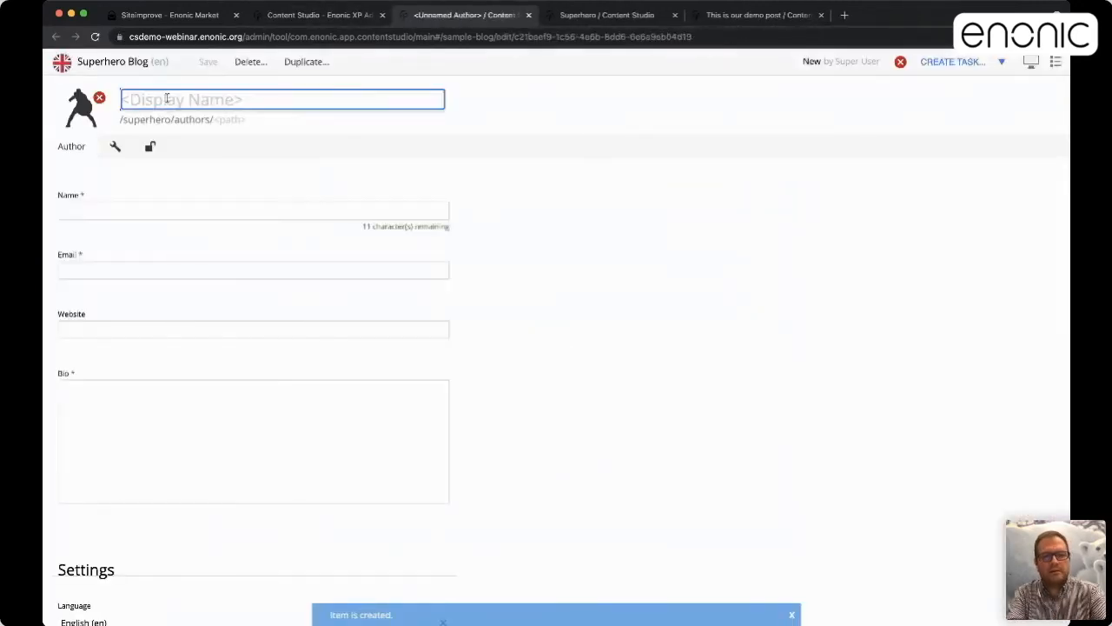
Enter the author's display name and full name, trimmed to fit the length limit
type("Morty")
key("Tab")
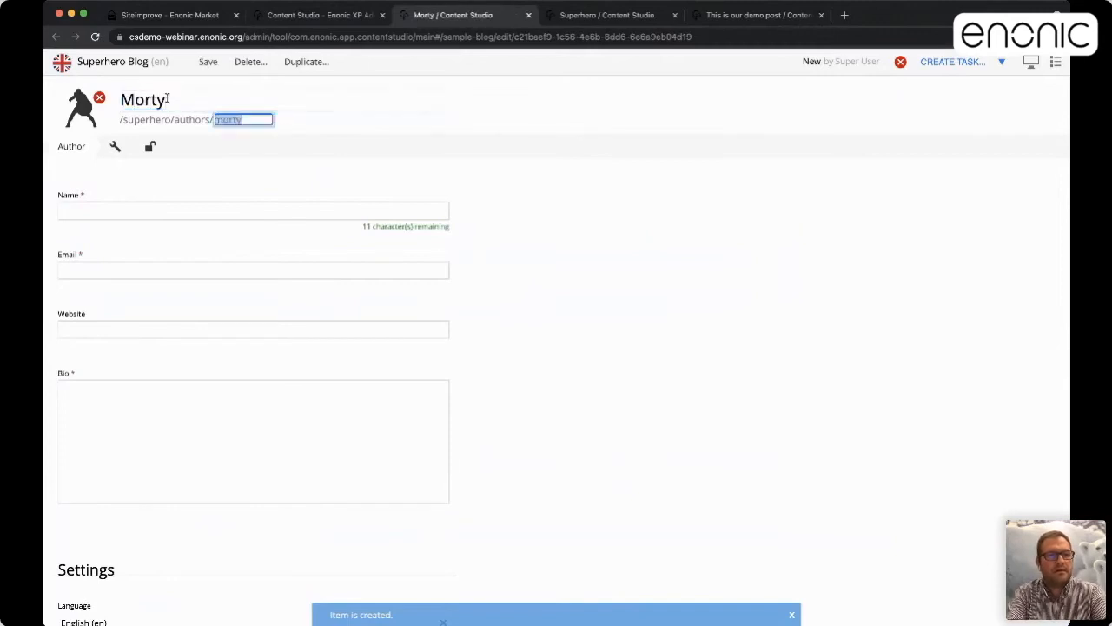
key("Tab")
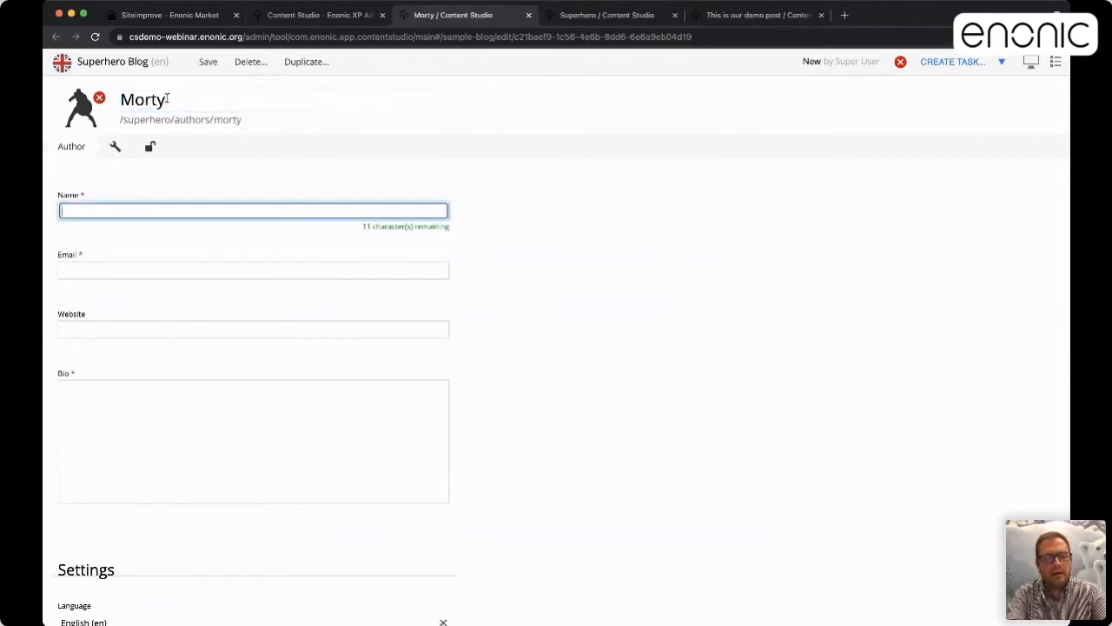
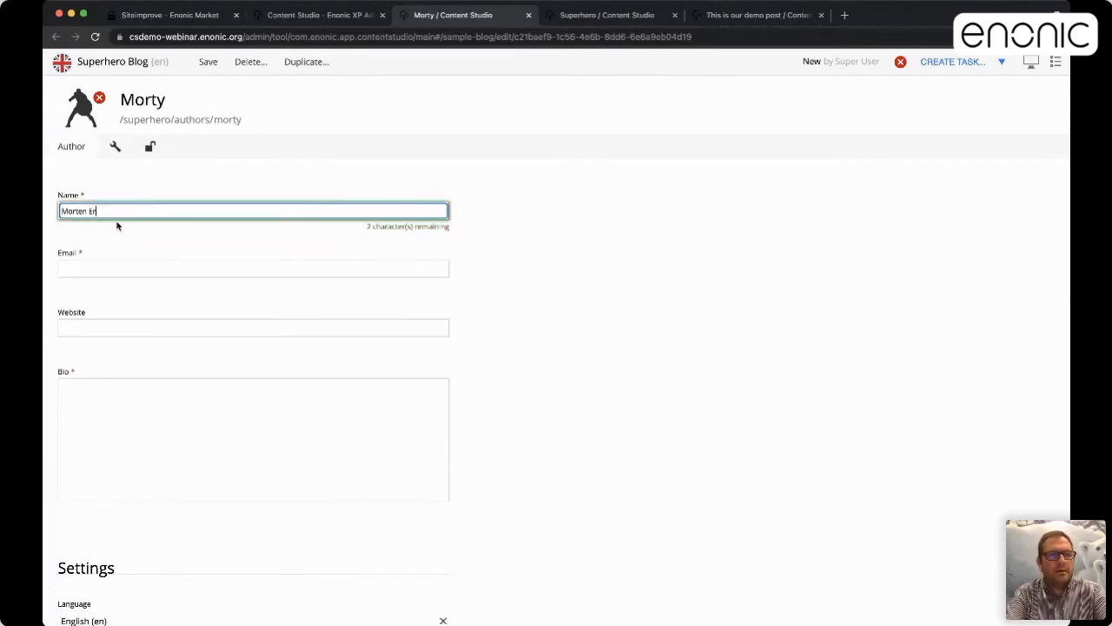
Fill in the author's e-mail address and the bio 'Here', then save the author
key("Tab")
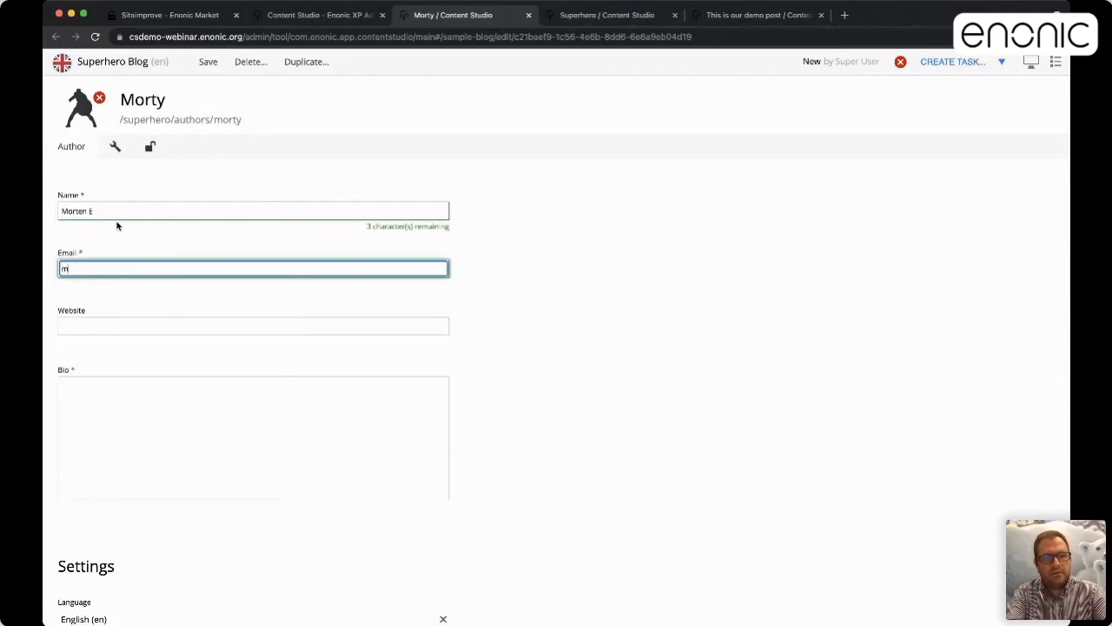
key("Tab")
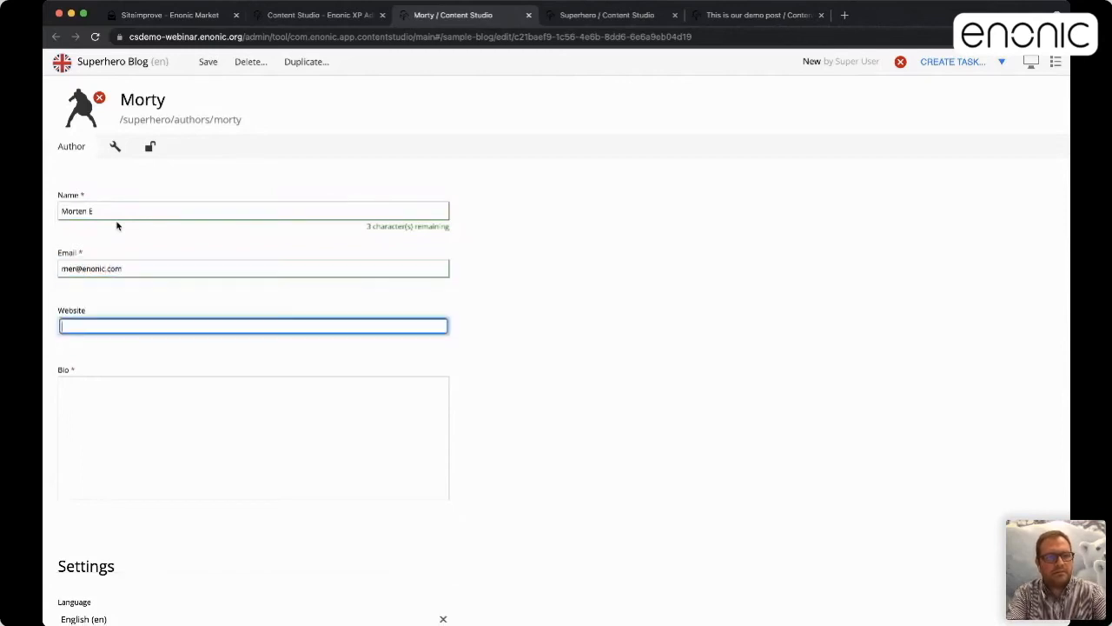
key("Tab")
type("Here")
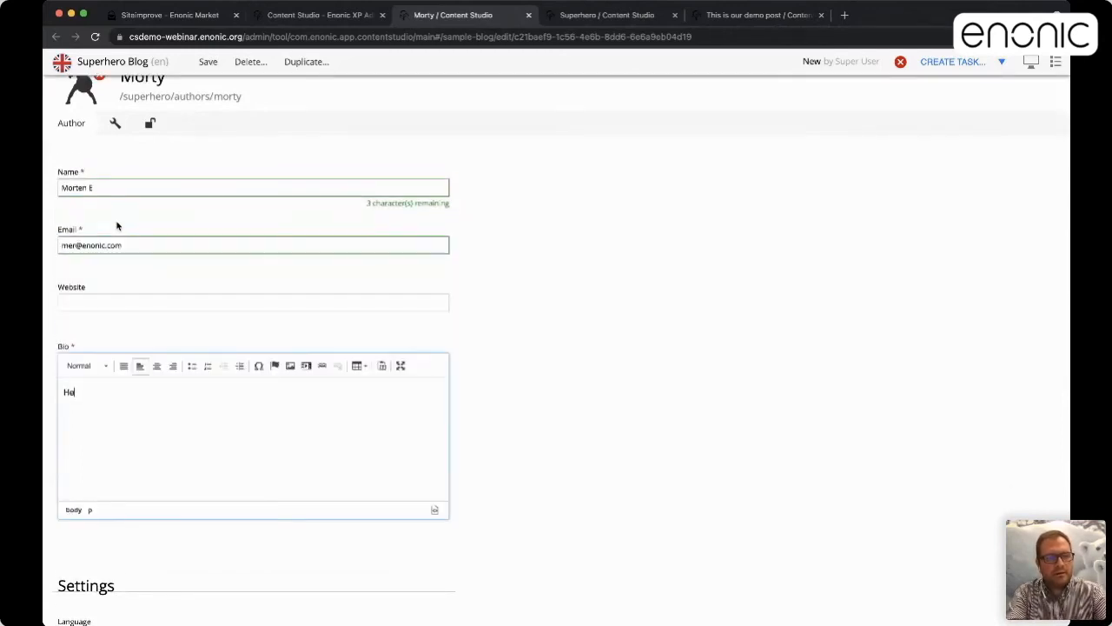
left_click(205, 61)
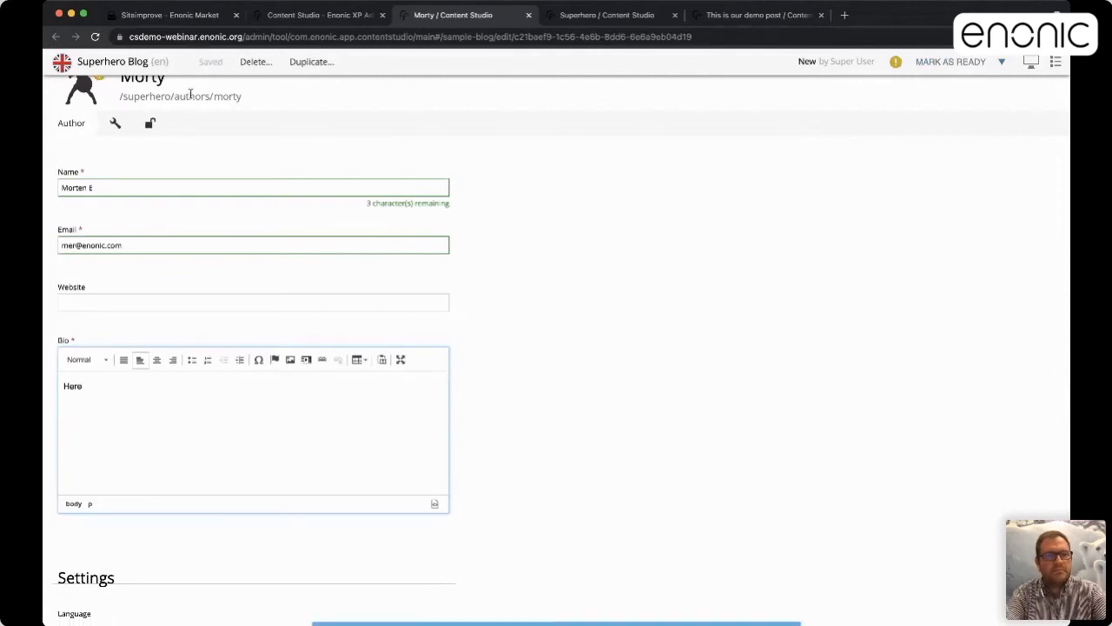
scroll(200, 238, "up", 1)
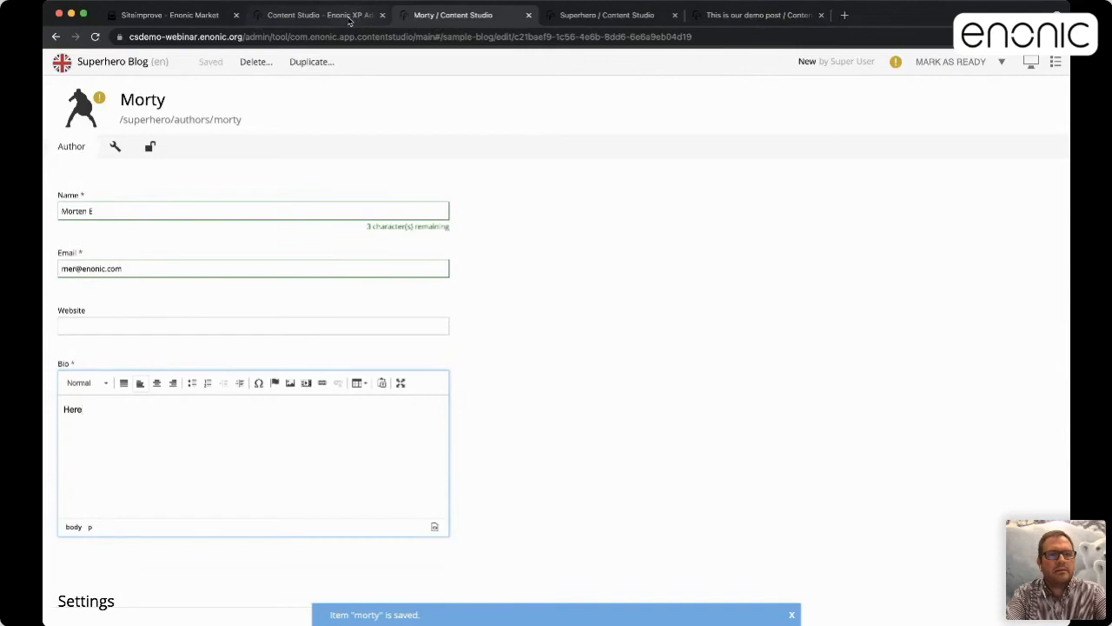
left_click(322, 15)
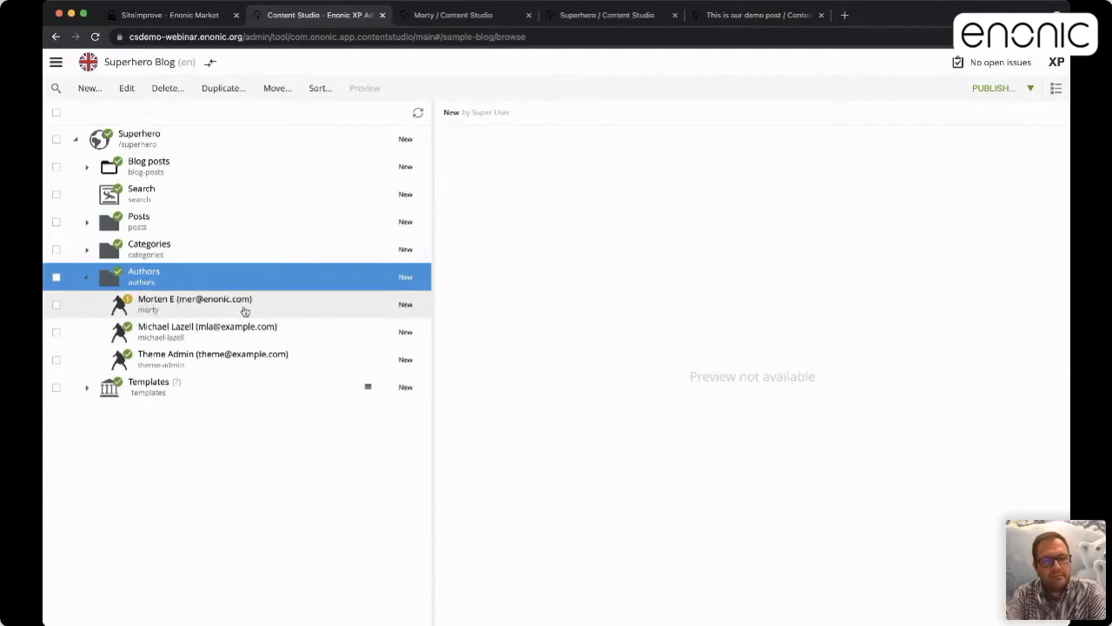
Select the new author, then the Superhero site to preview it
left_click(226, 308)
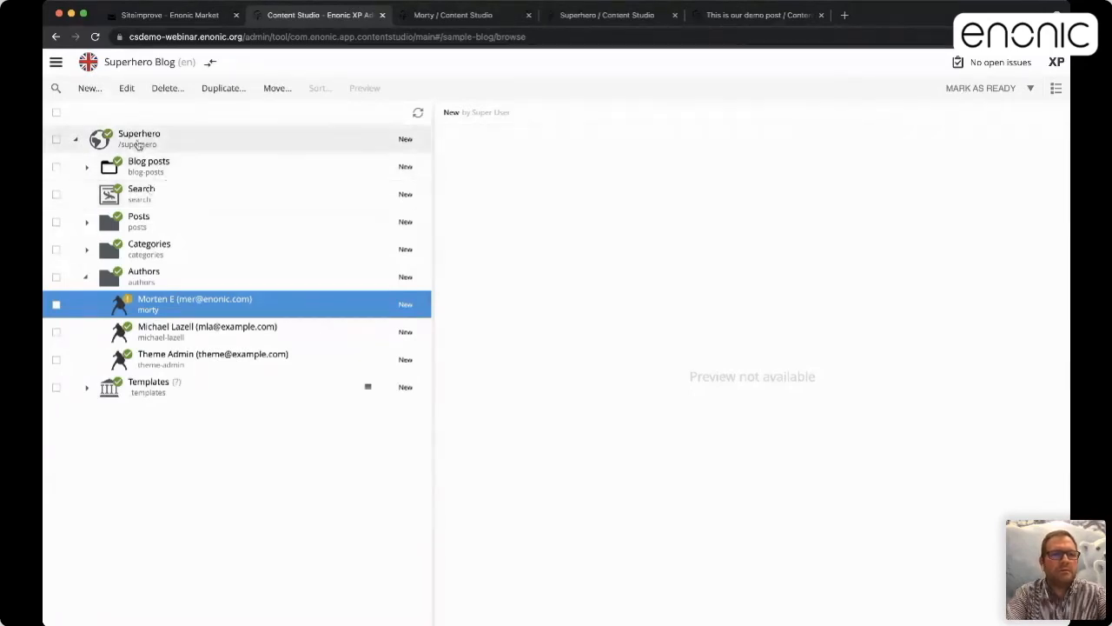
left_click(98, 138)
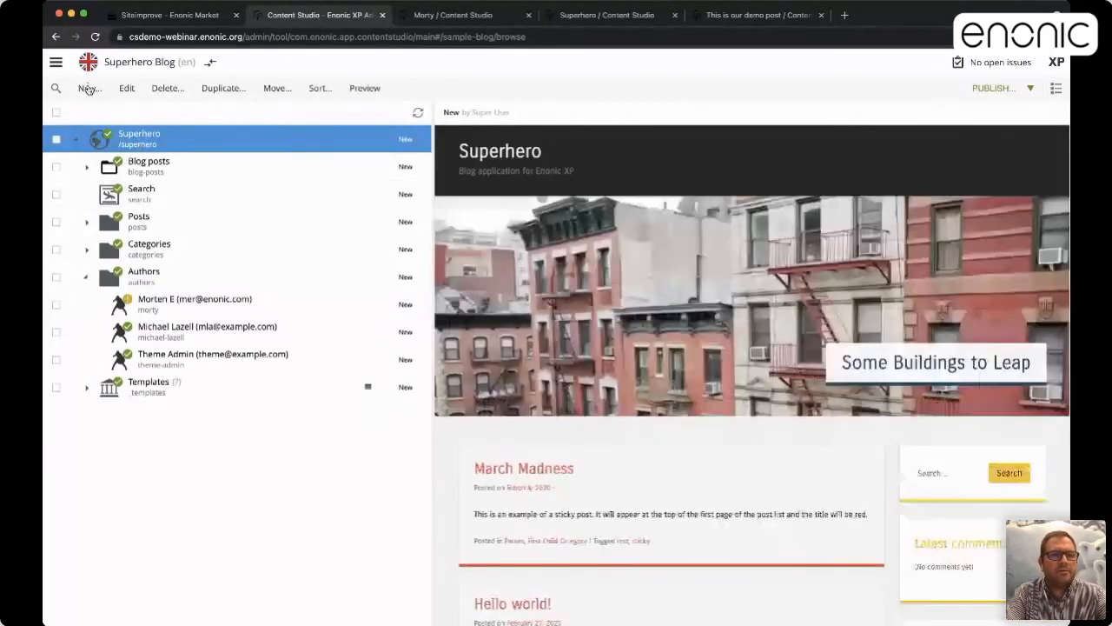
left_click(89, 87)
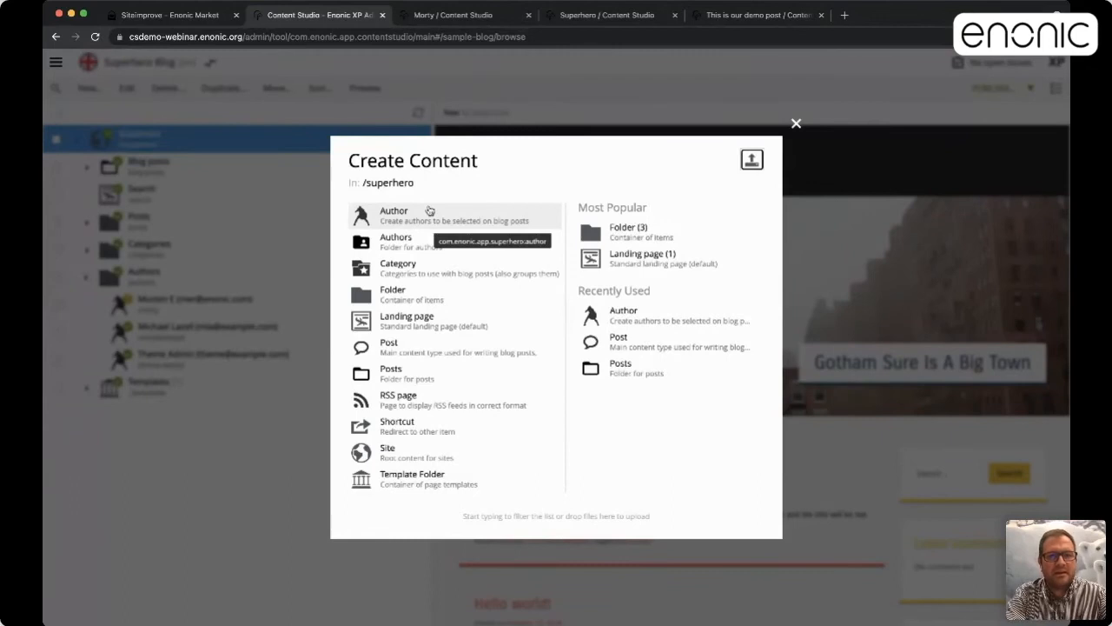
left_click(796, 124)
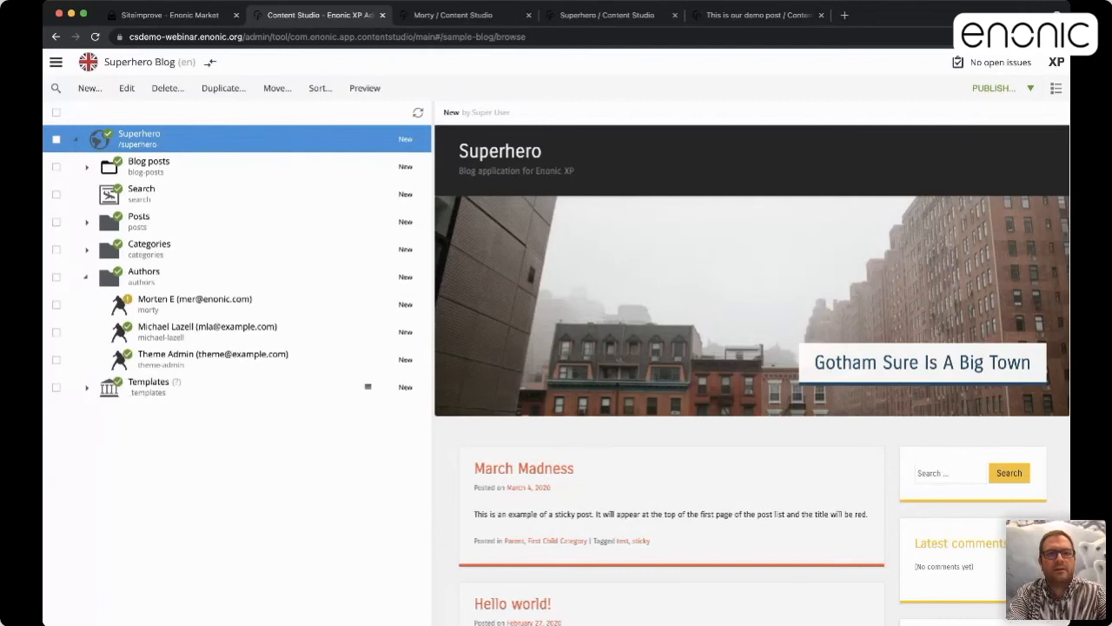
key("super+Tab")
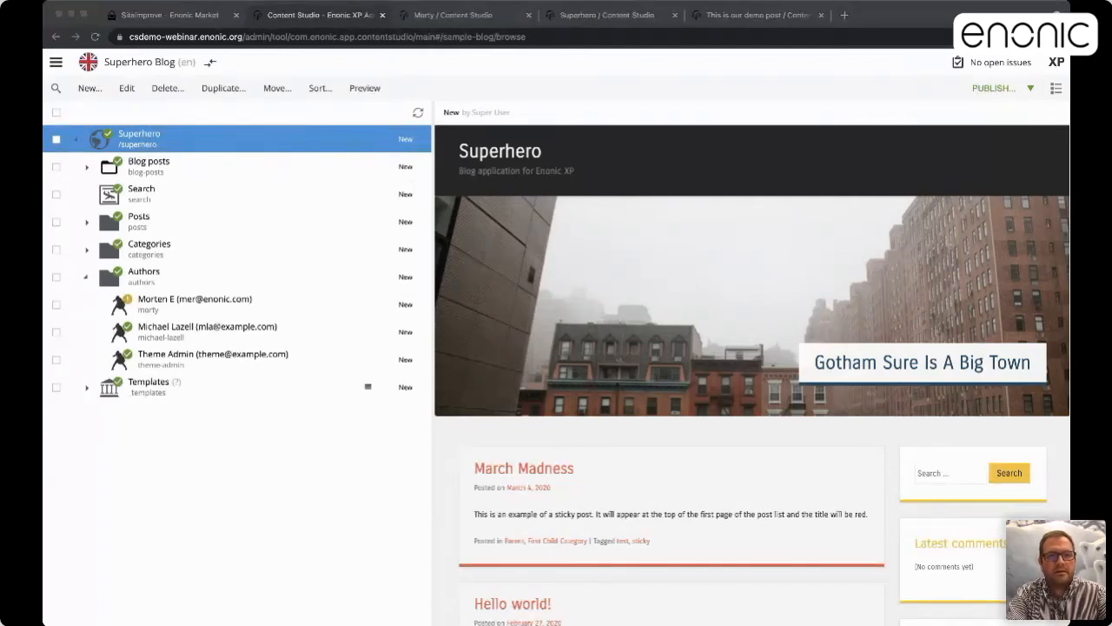